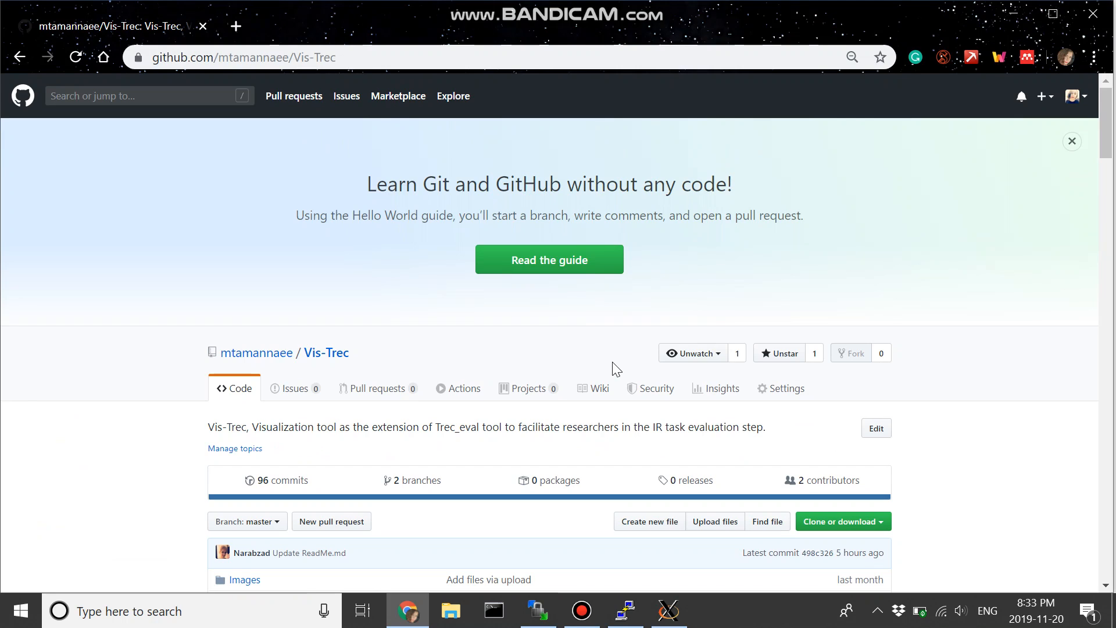
- Open the Vis-Trec folder in the Vis-Trec GitHub repository, review its files, and minimize the browser
left_click(374, 57)
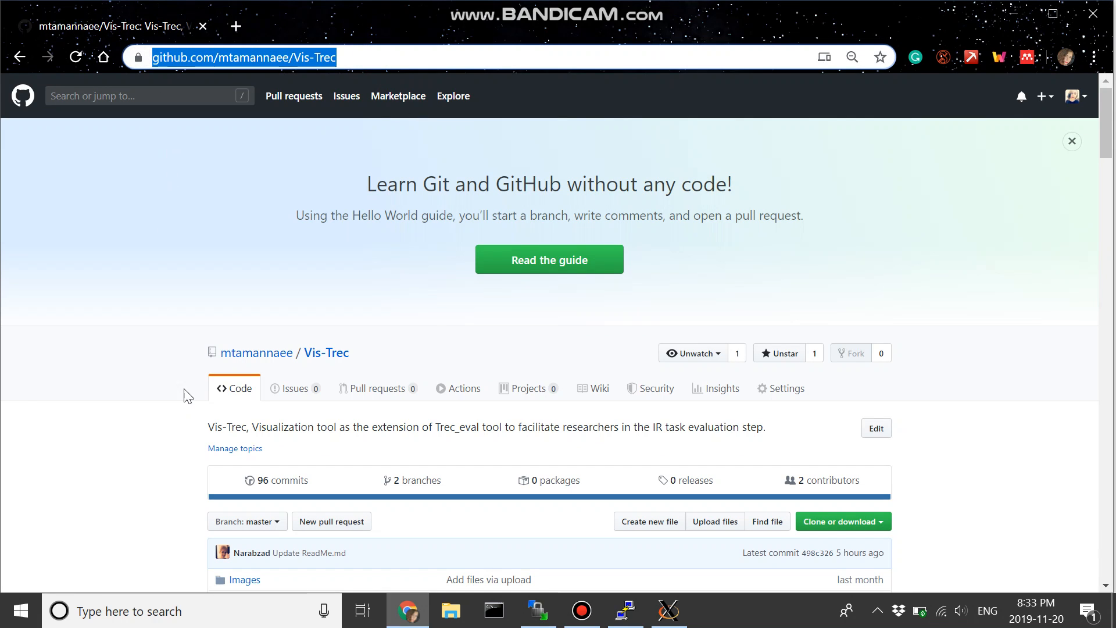
scroll(203, 438, "down", 3)
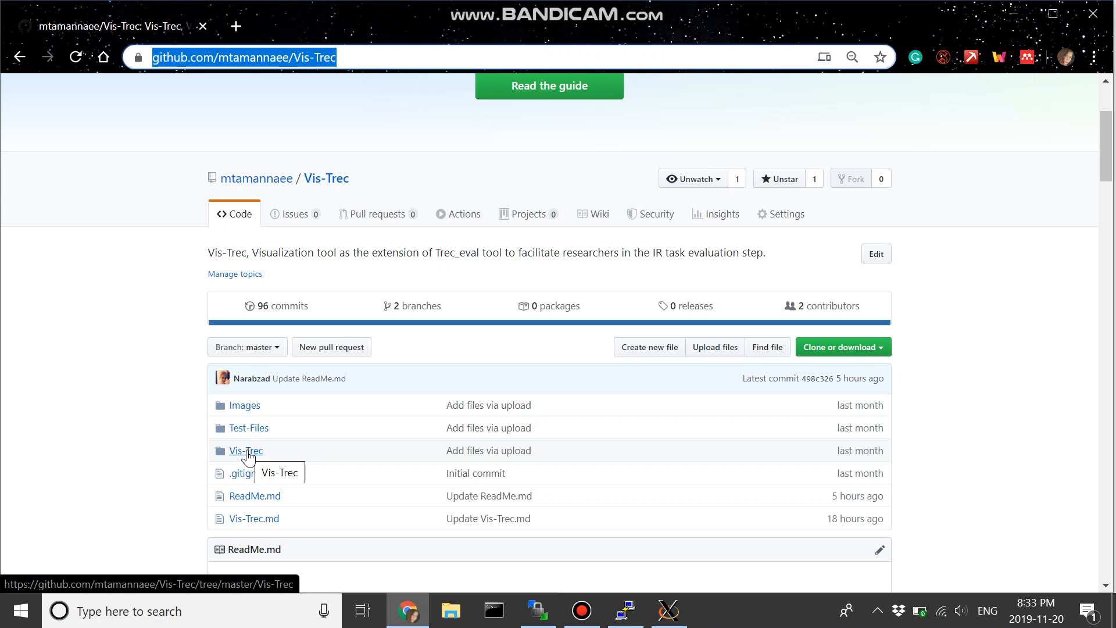
left_click(247, 452)
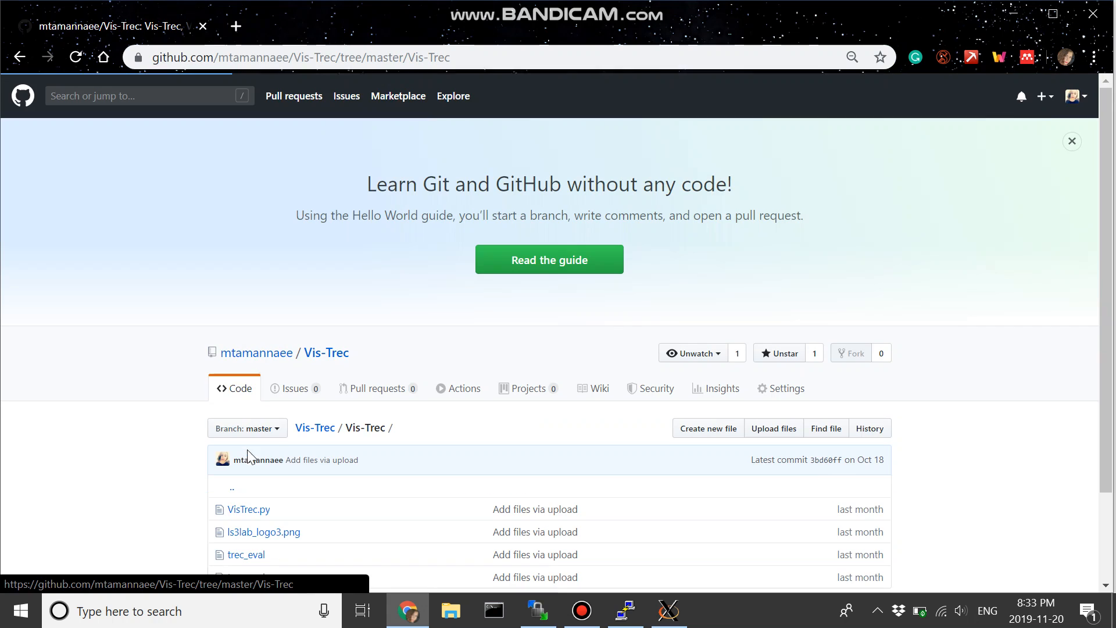
scroll(302, 517, "down", 2)
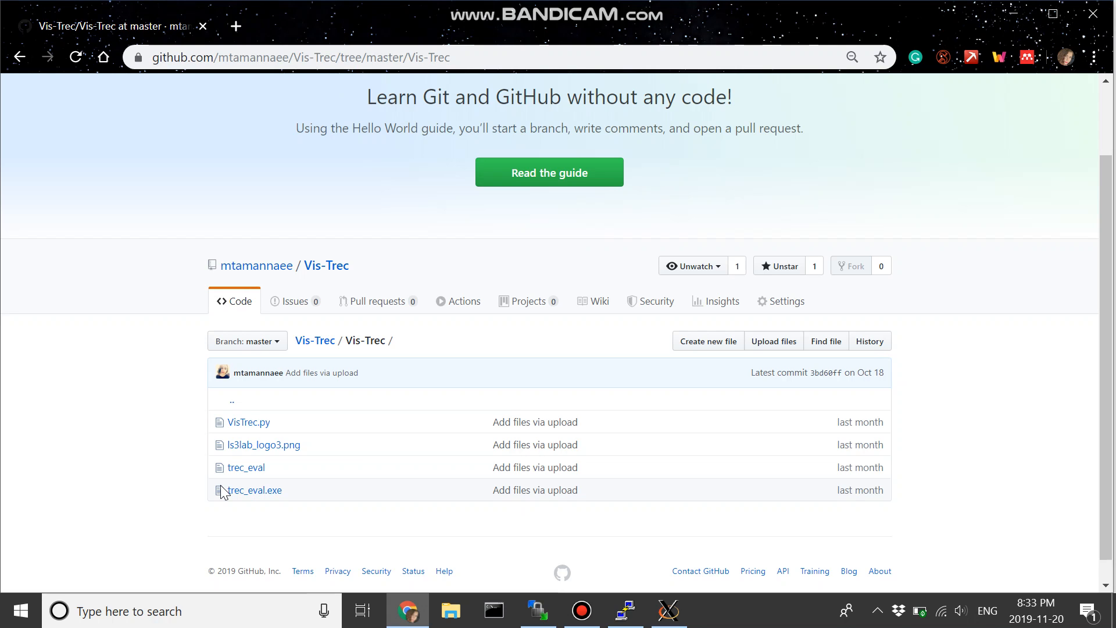
left_click(877, 610)
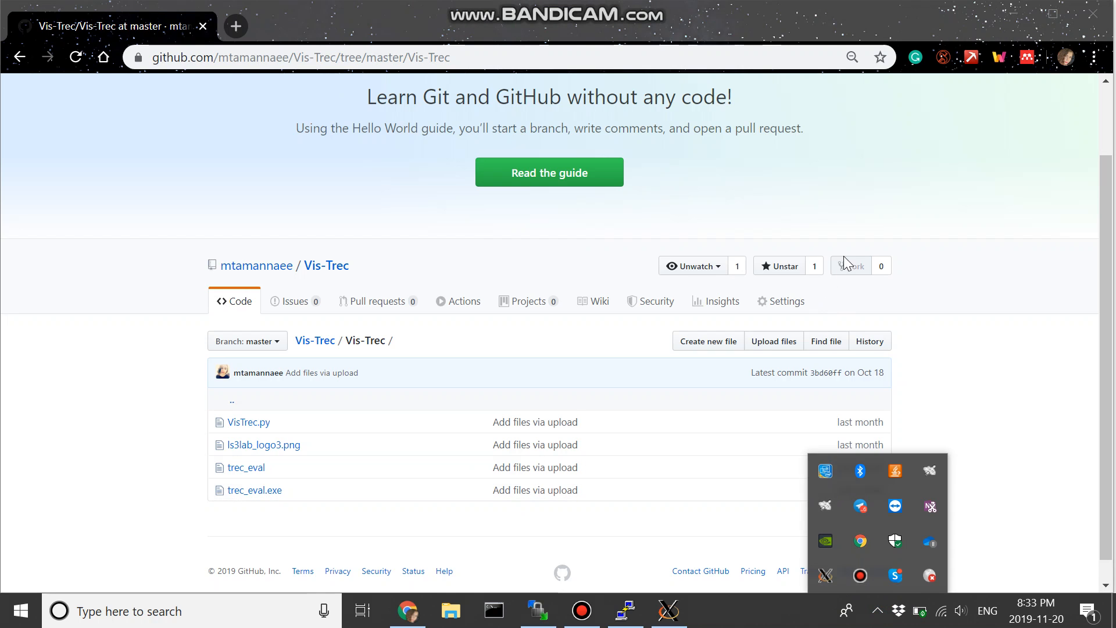
left_click(849, 202)
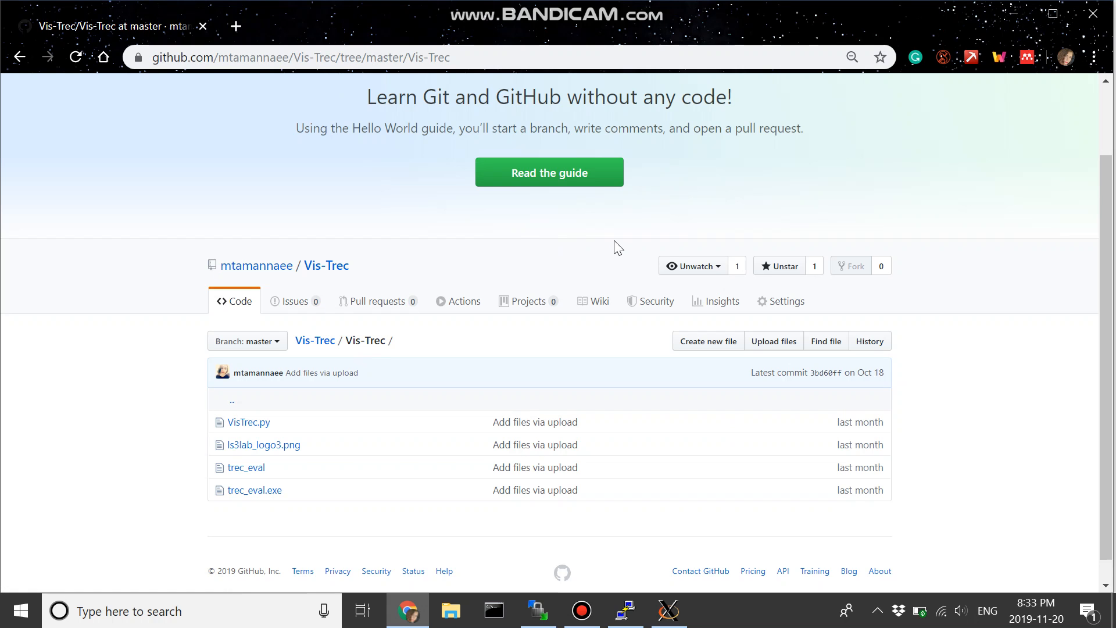
left_click(1010, 17)
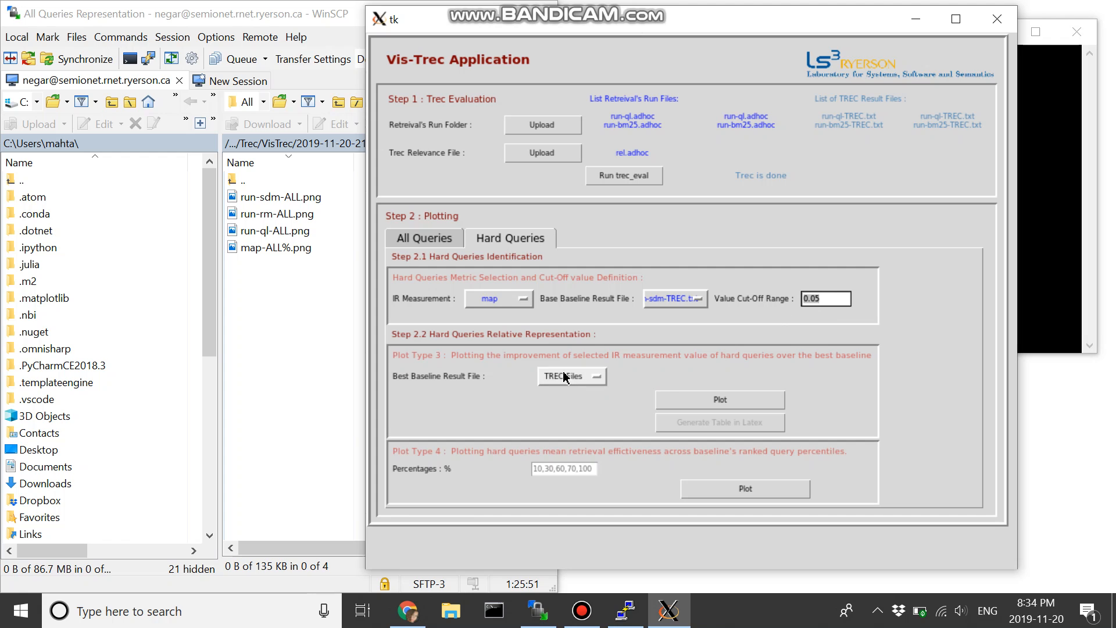
- Plot the hard queries' improvement over the best baseline (Plot Type 3) using run-sdm-TREC.txt as the best baseline result file
left_click(599, 379)
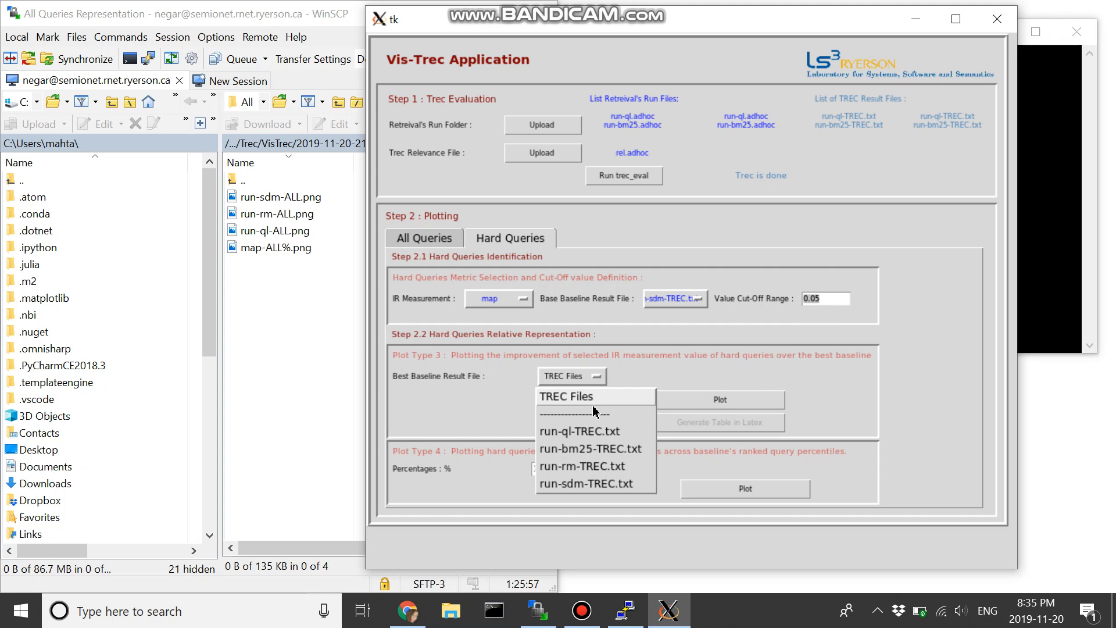
left_click(604, 483)
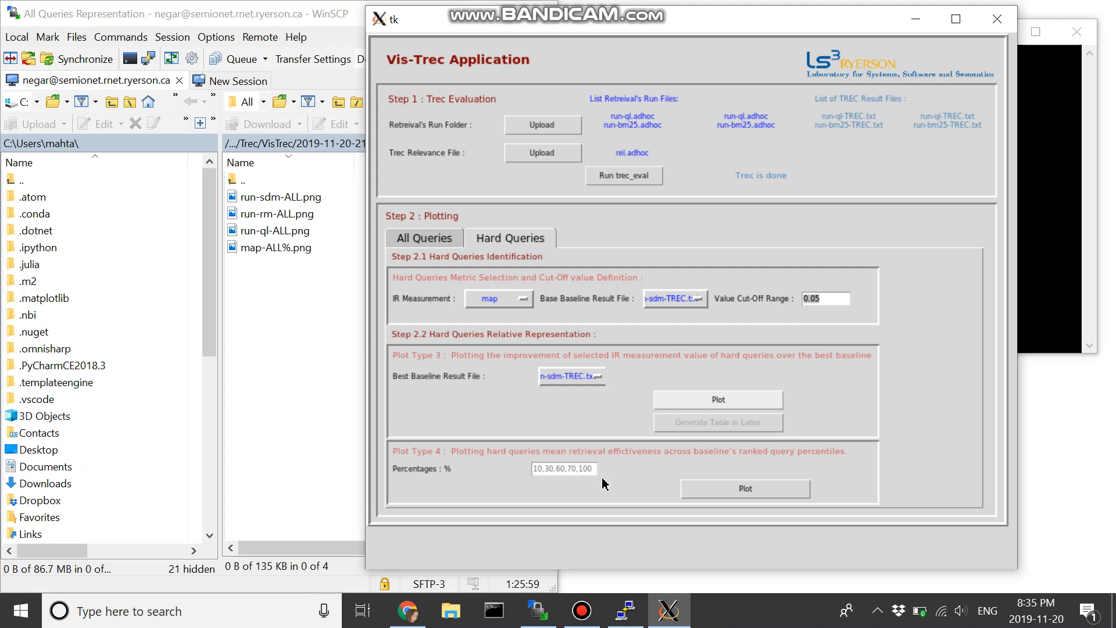
left_click(720, 403)
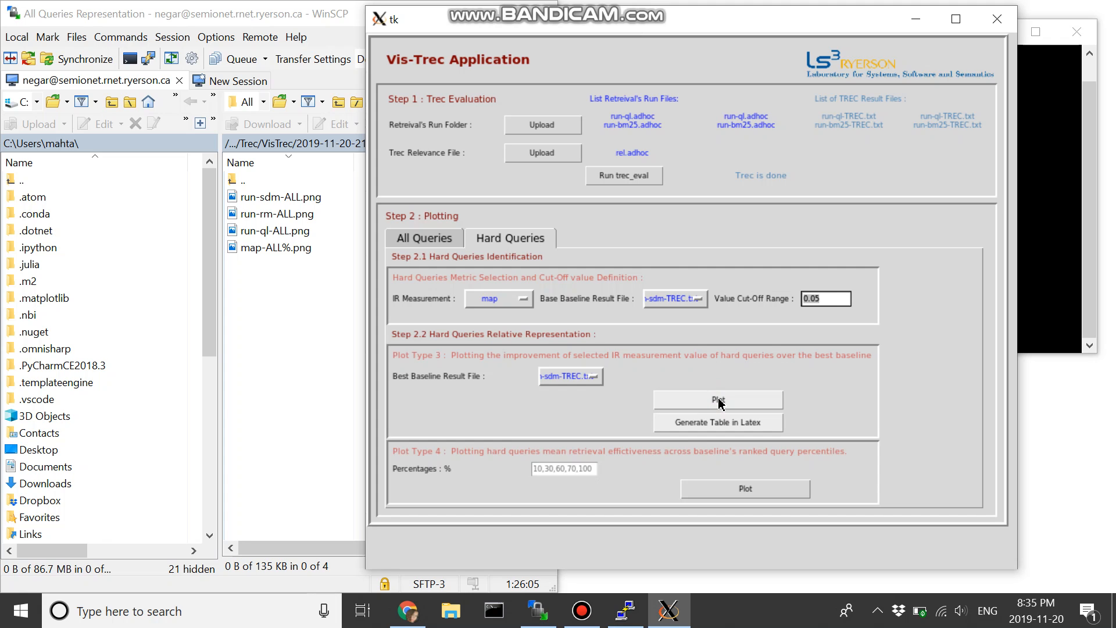
- In WinSCP, open the Hard Queries Representation folder and copy run-rm-Hard.png, run-ql-Hard.png and run-bm25-Hard.png to the desktop
left_click(333, 367)
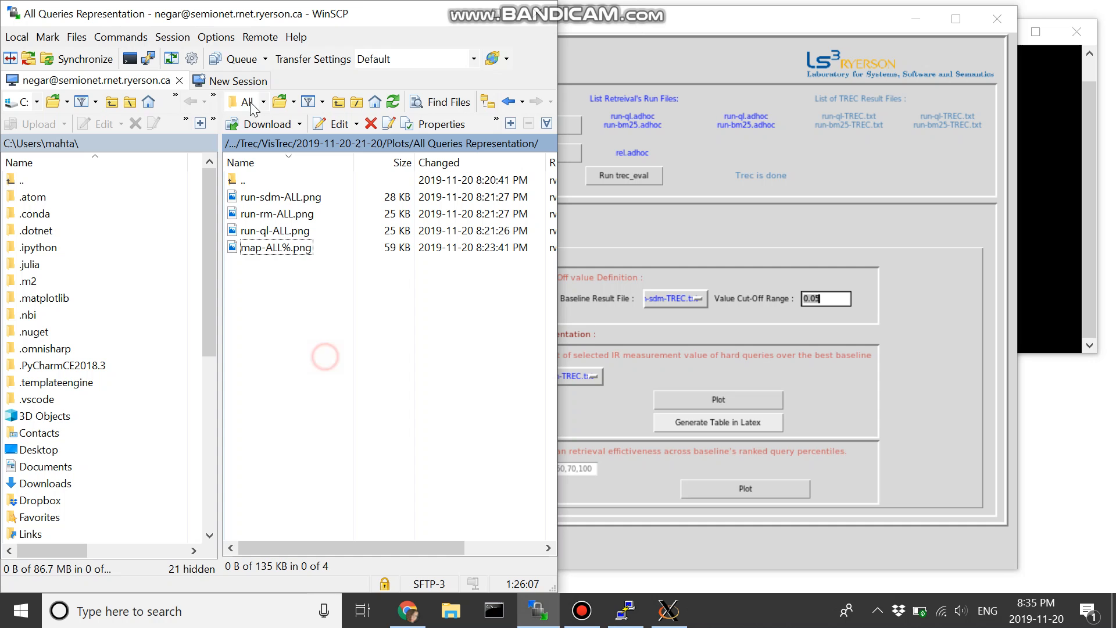
double_click(236, 182)
double_click(271, 198)
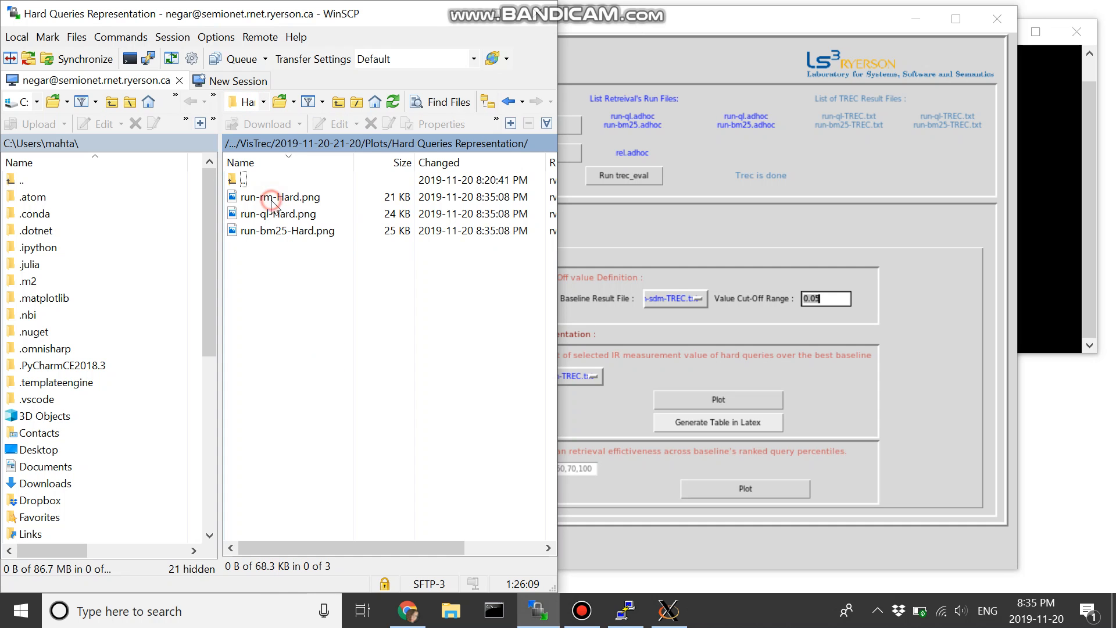
left_click_drag(351, 7, 554, 6)
left_click_drag(491, 244, 156, 188)
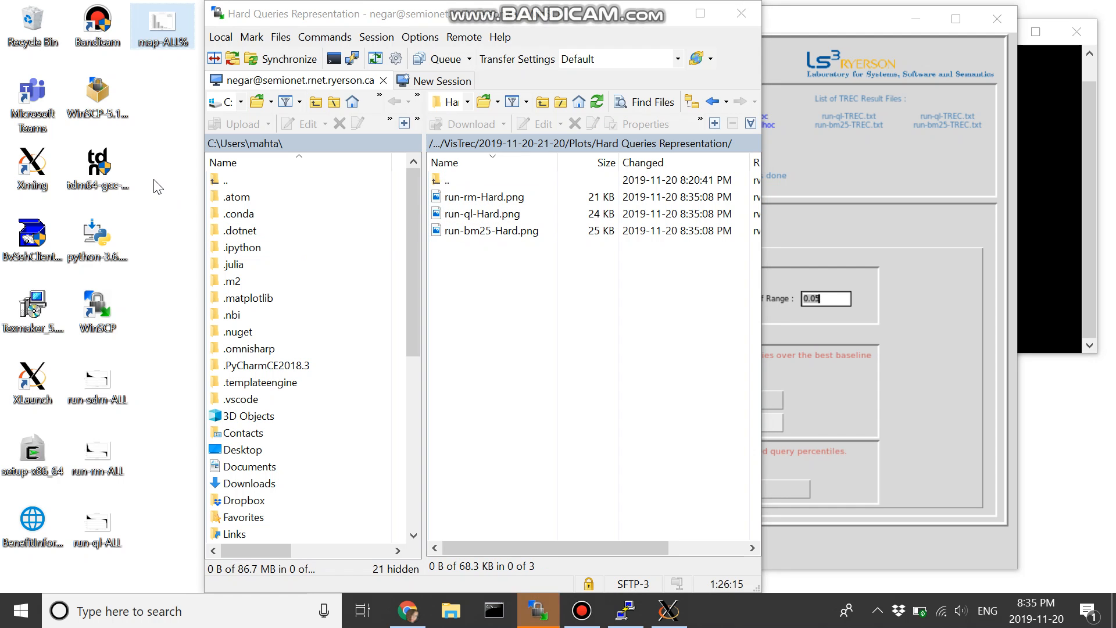
- View the run-rm-Hard and run-ql-Hard plots from the desktop in Photos, and close the viewer
double_click(159, 113)
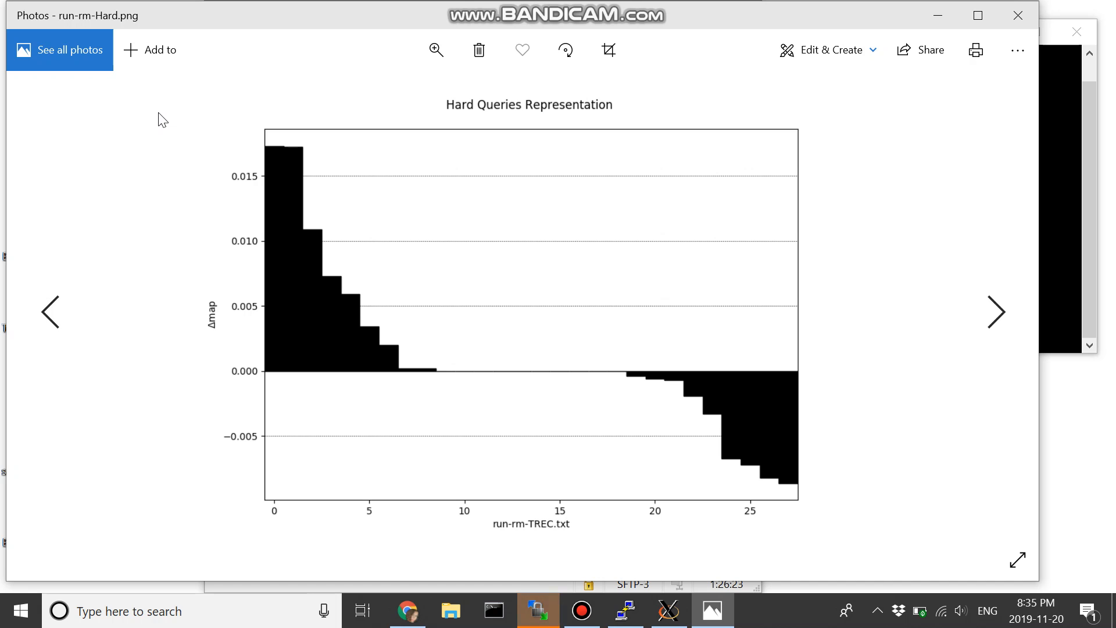
key("Left")
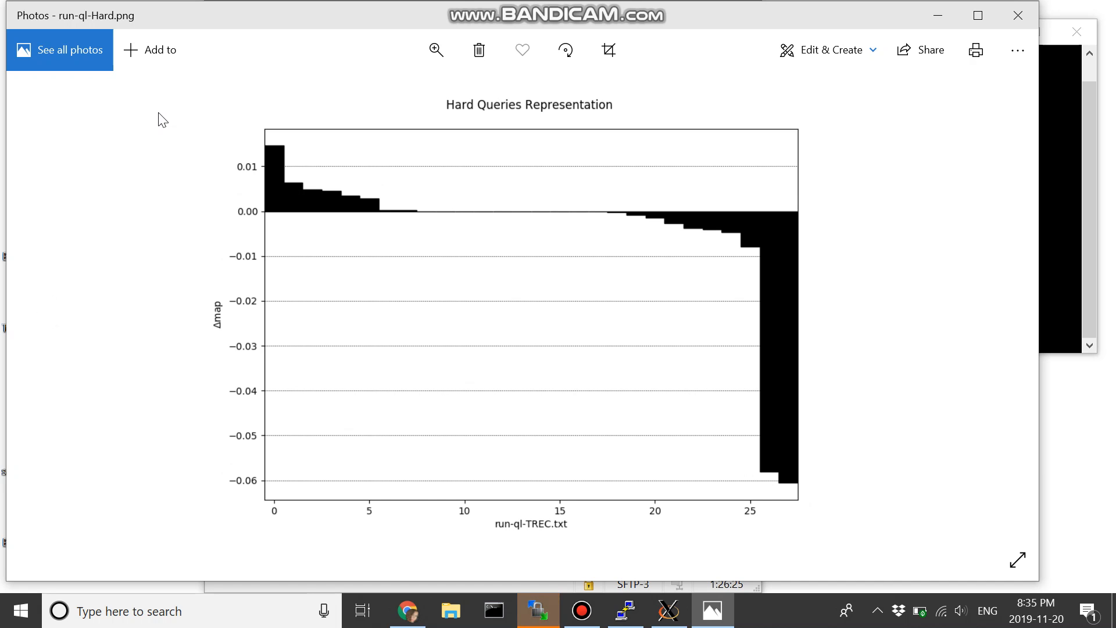
double_click(209, 336)
double_click(107, 319)
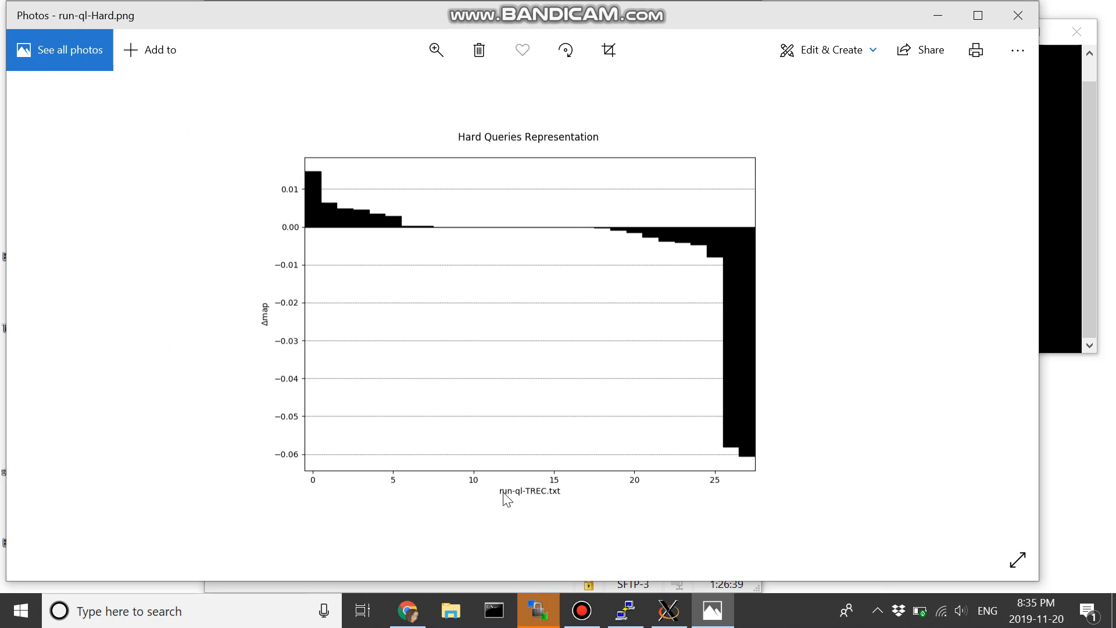
key("Left")
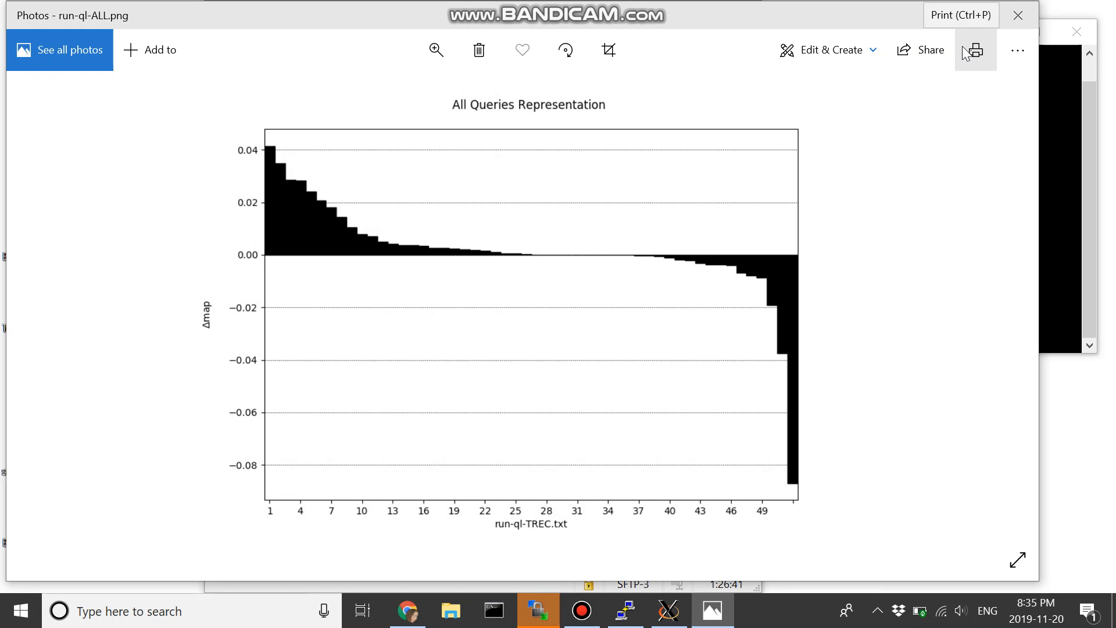
left_click(1018, 17)
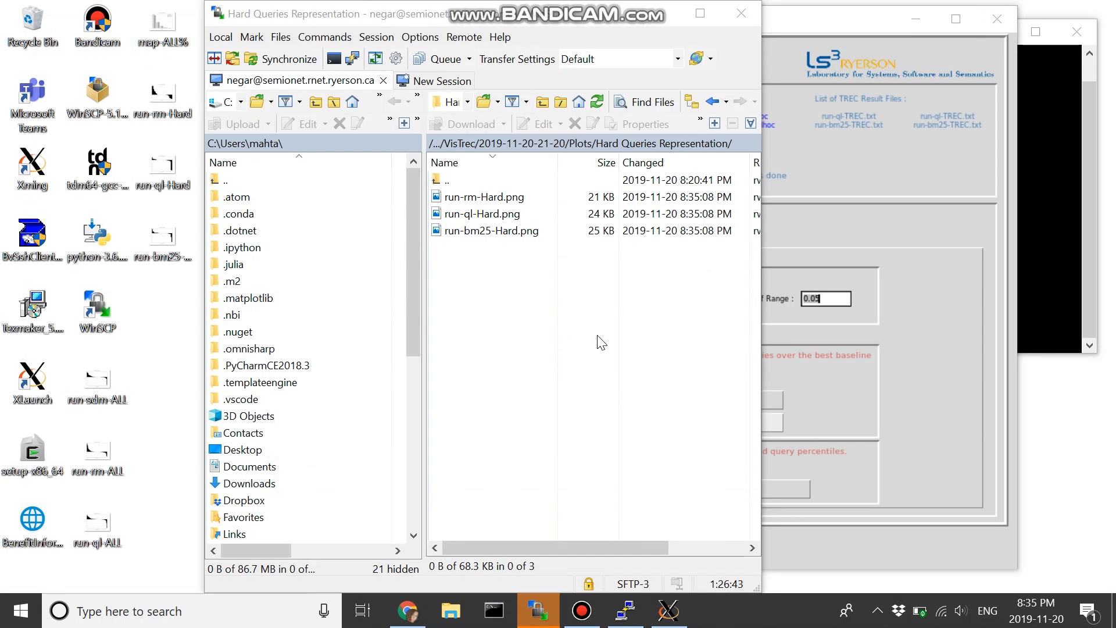
- Switch to Vis-Trec and generate the LaTeX tables for both the hard queries and all queries
left_click(872, 247)
left_click(717, 423)
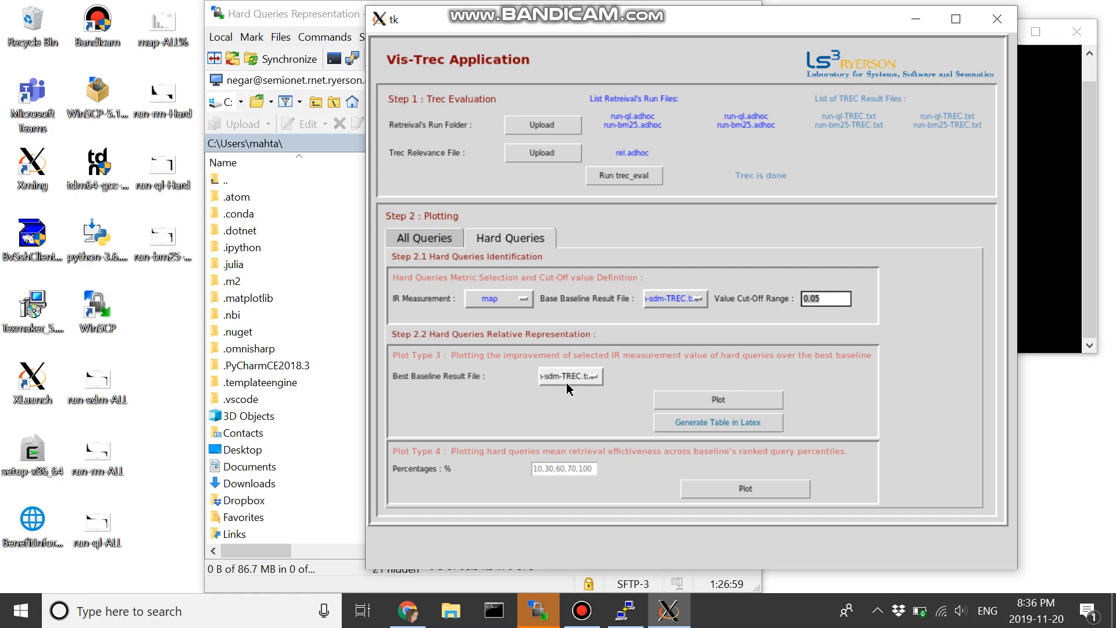
left_click(720, 425)
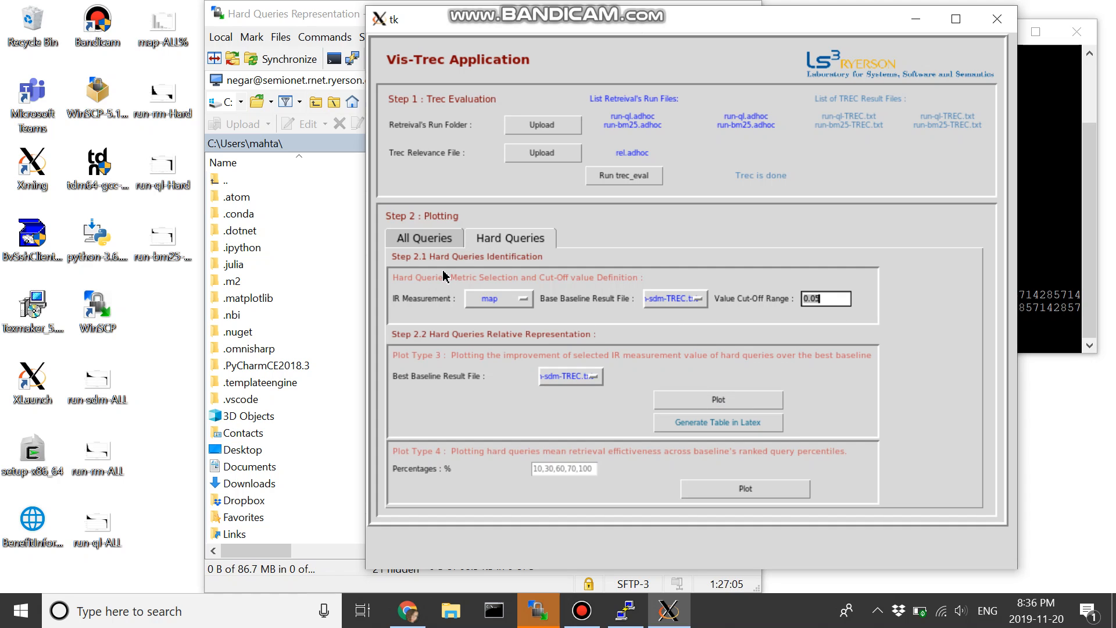
left_click(432, 238)
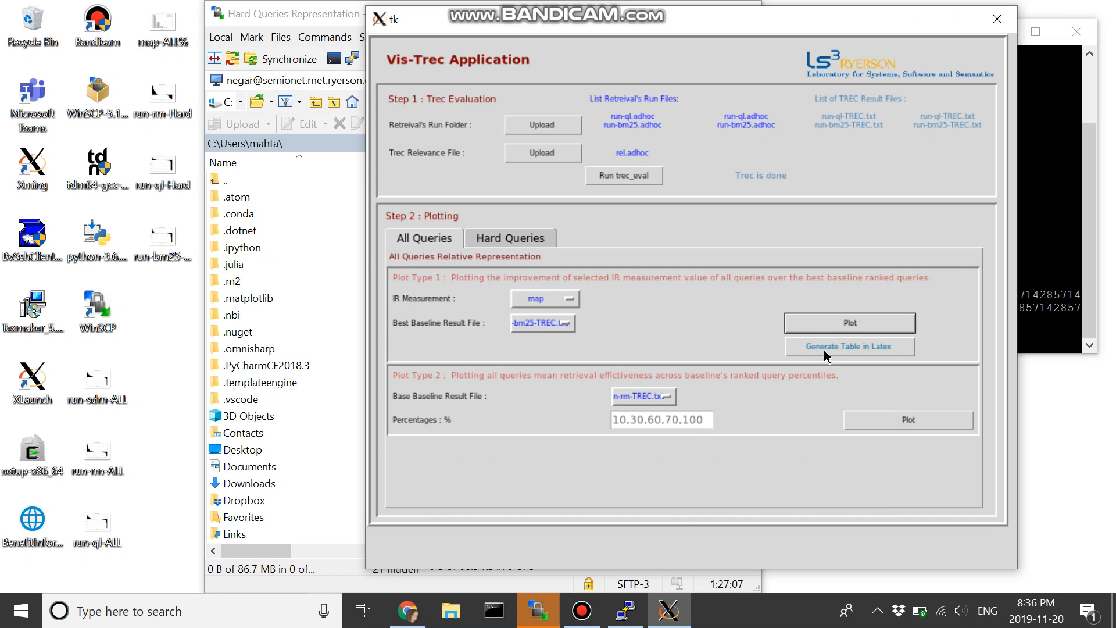
left_click(841, 358)
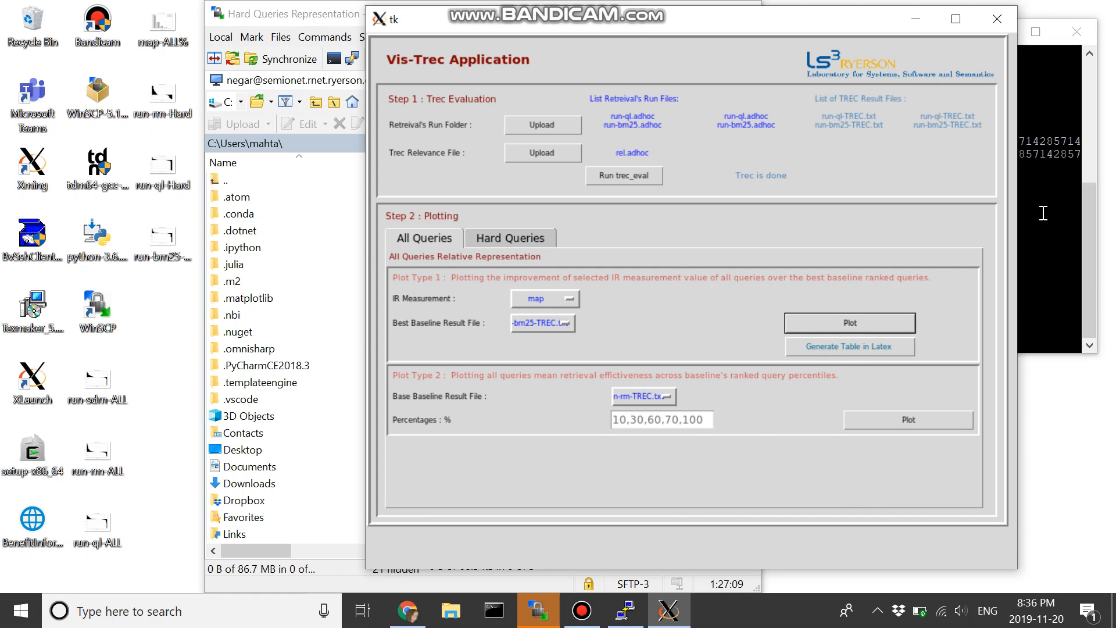
left_click(492, 238)
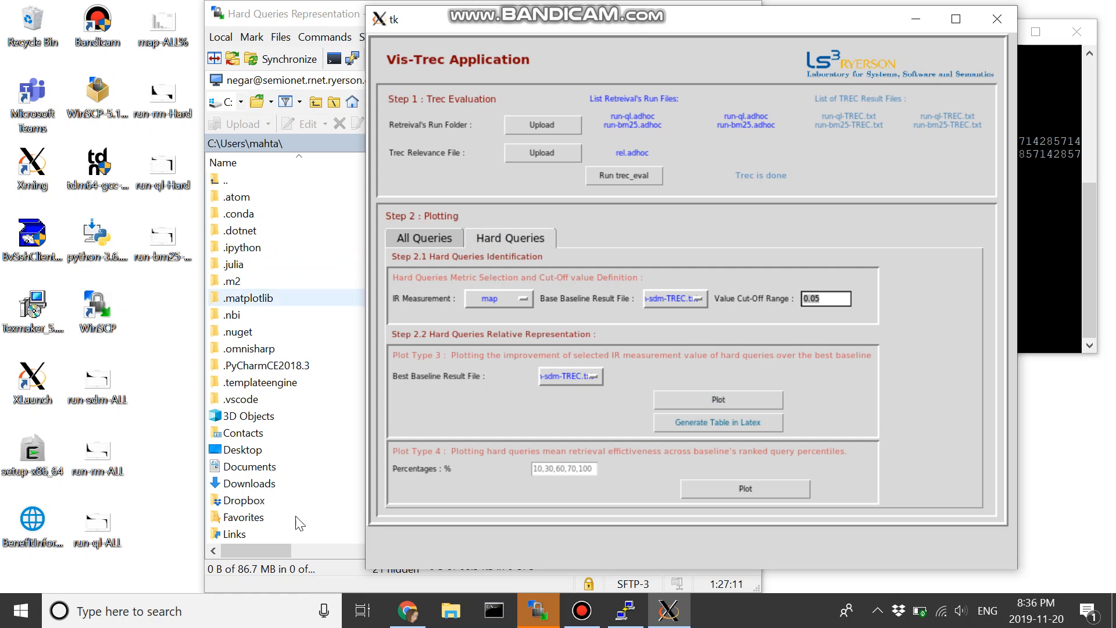
- In WinSCP, open the run's Latex folder and copy LATEX_Hard.txt and LATEX_ALL.txt to the desktop
left_click(298, 573)
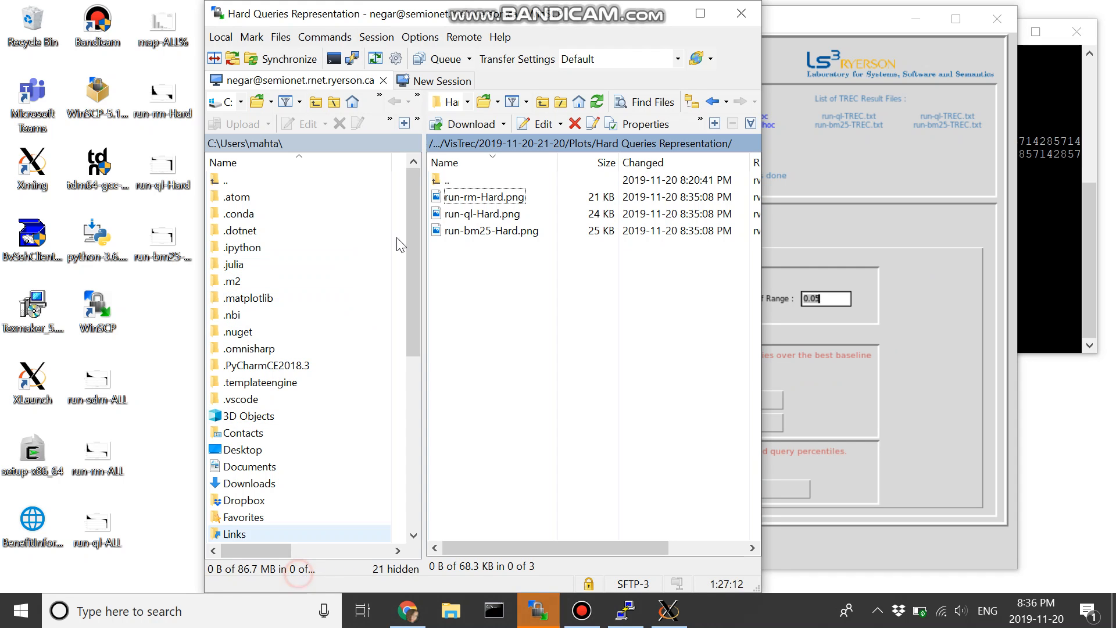
double_click(438, 182)
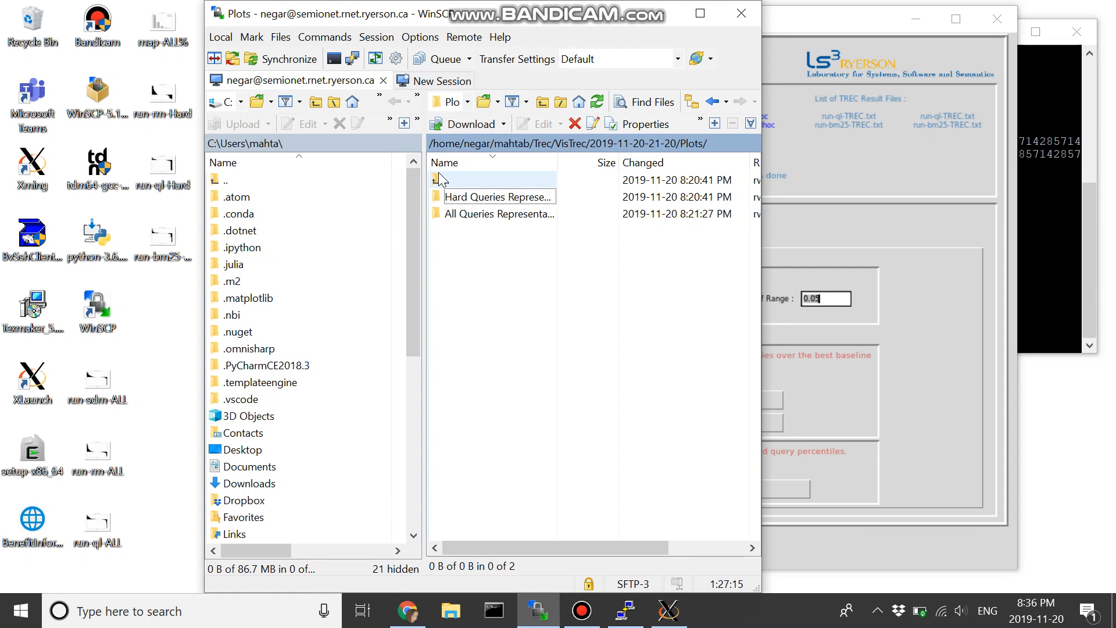
left_click(438, 182)
double_click(437, 181)
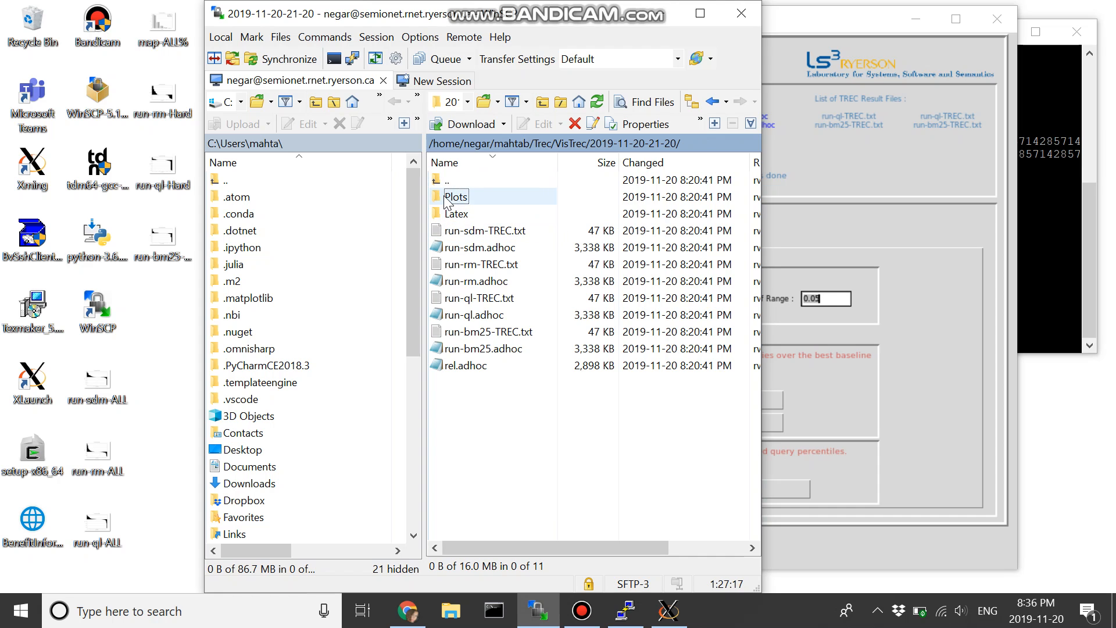
double_click(454, 214)
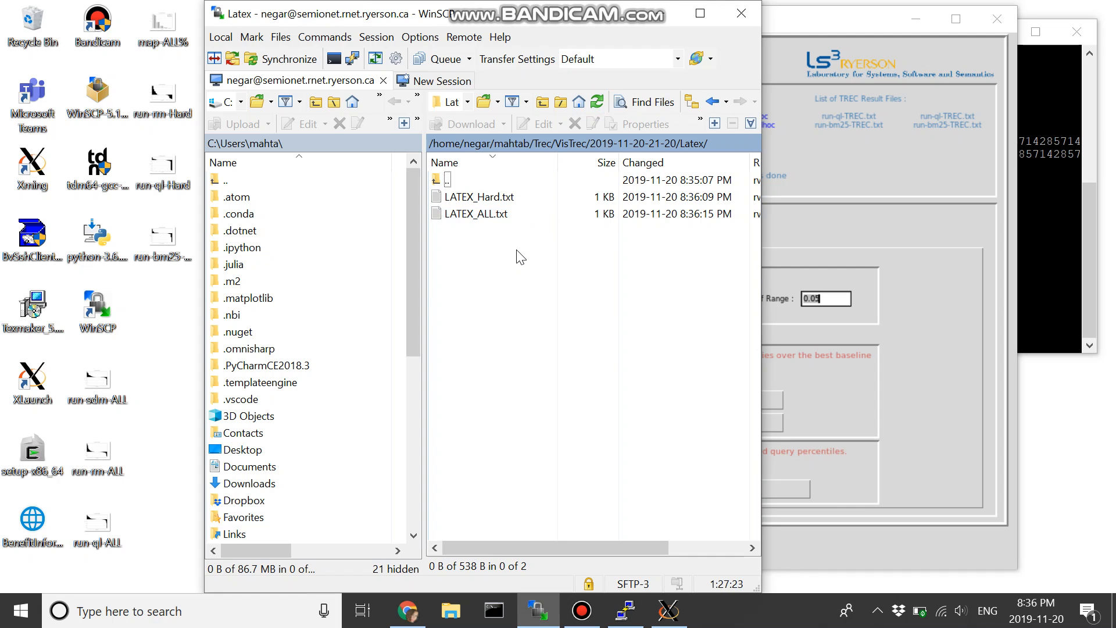
left_click_drag(518, 256, 167, 322)
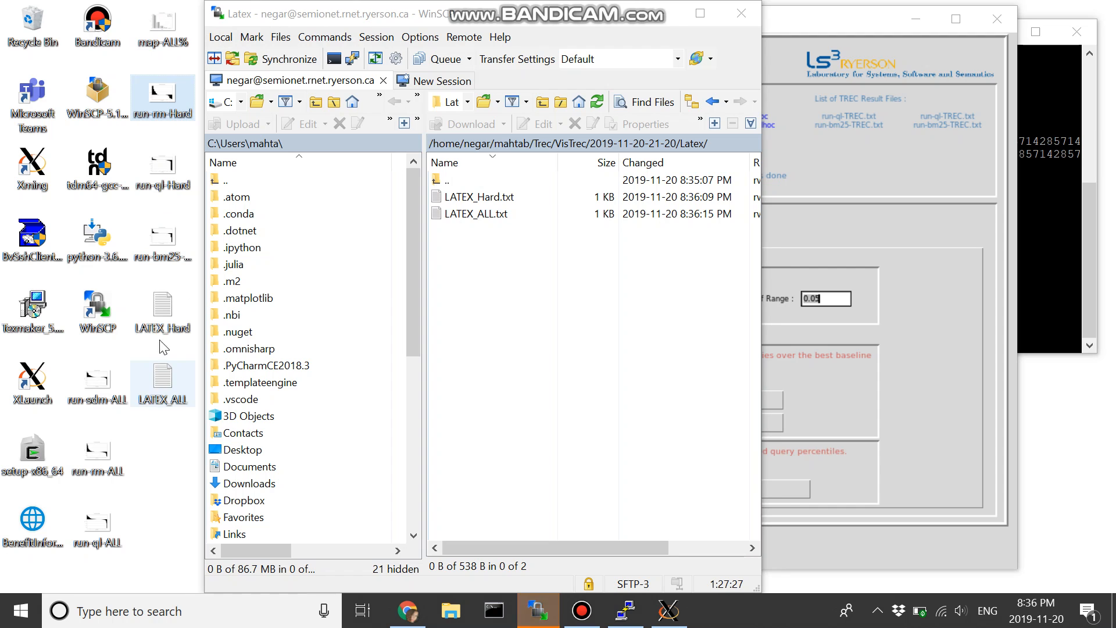
- Open the desktop copy of LATEX_Hard.txt in Notepad++, examine its LaTeX table code, and close the editor
left_click(162, 332)
right_click(159, 330)
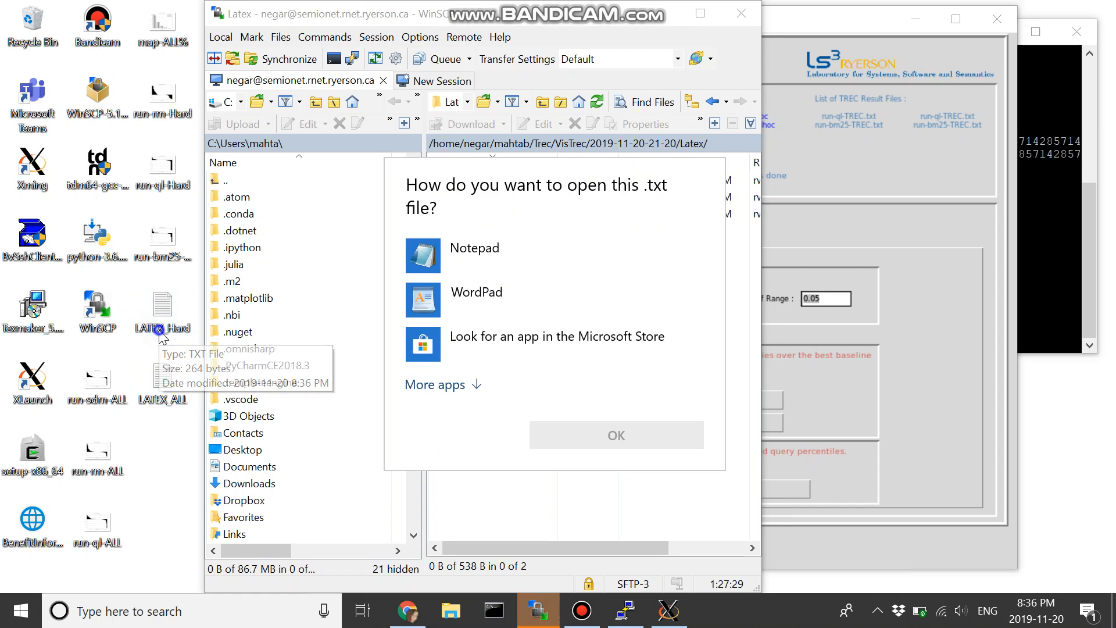
right_click(161, 321)
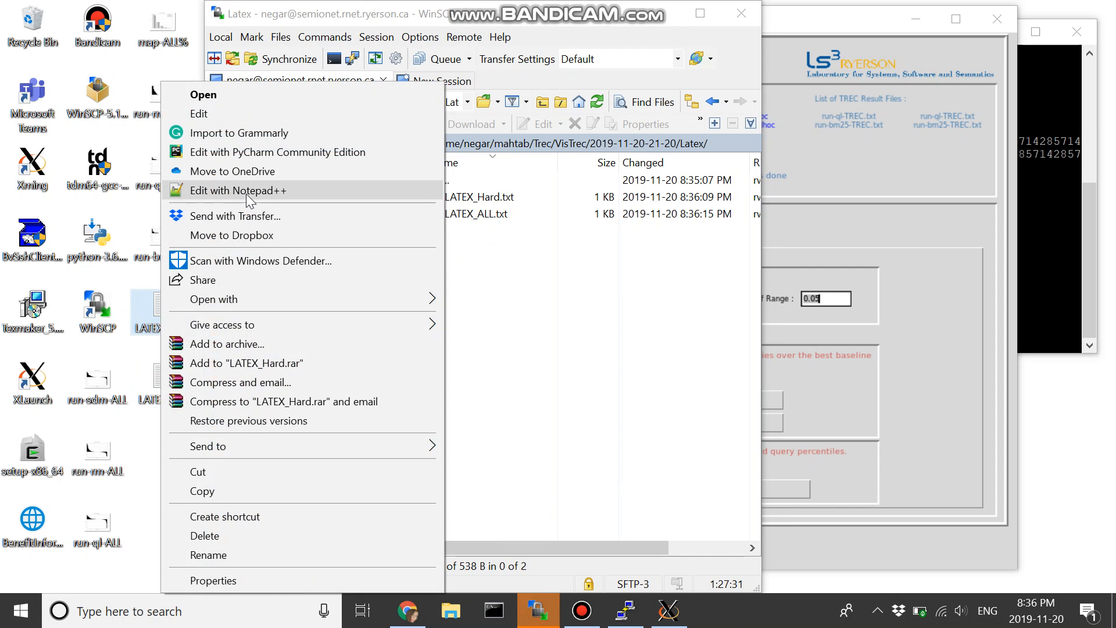
left_click(175, 190)
right_click(167, 380)
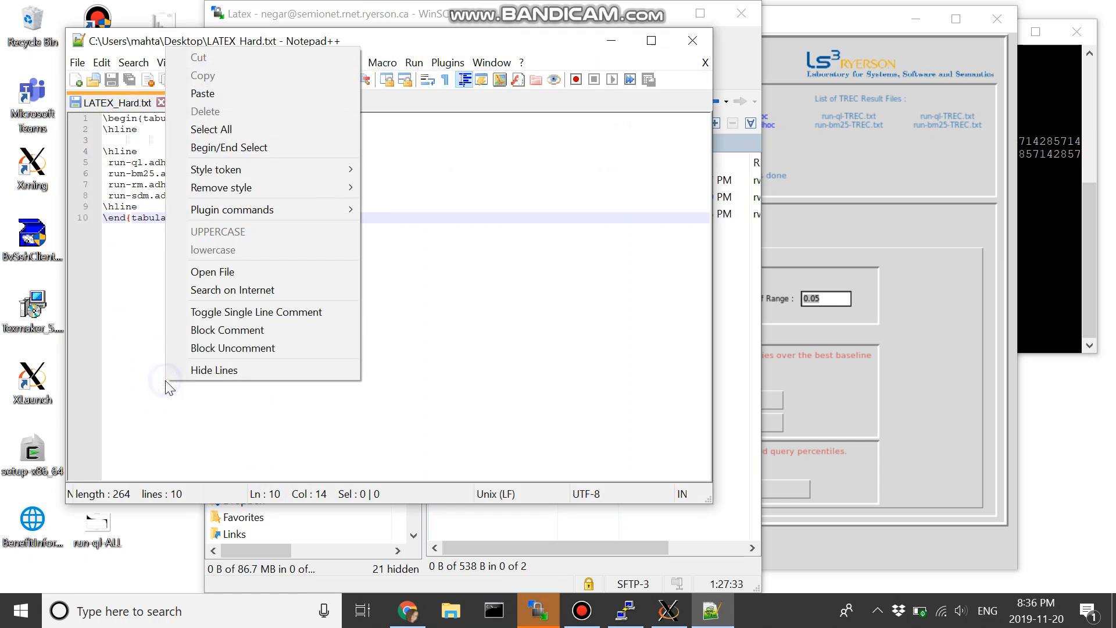
left_click(277, 414)
left_click(244, 216)
left_click_drag(227, 221, 23, 118)
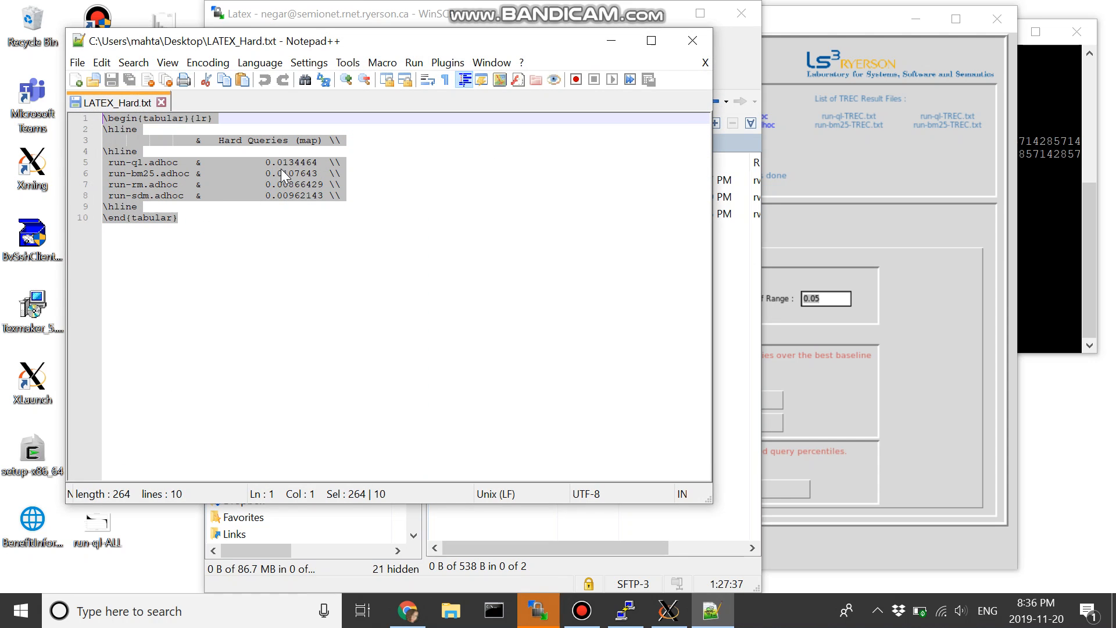
left_click(692, 40)
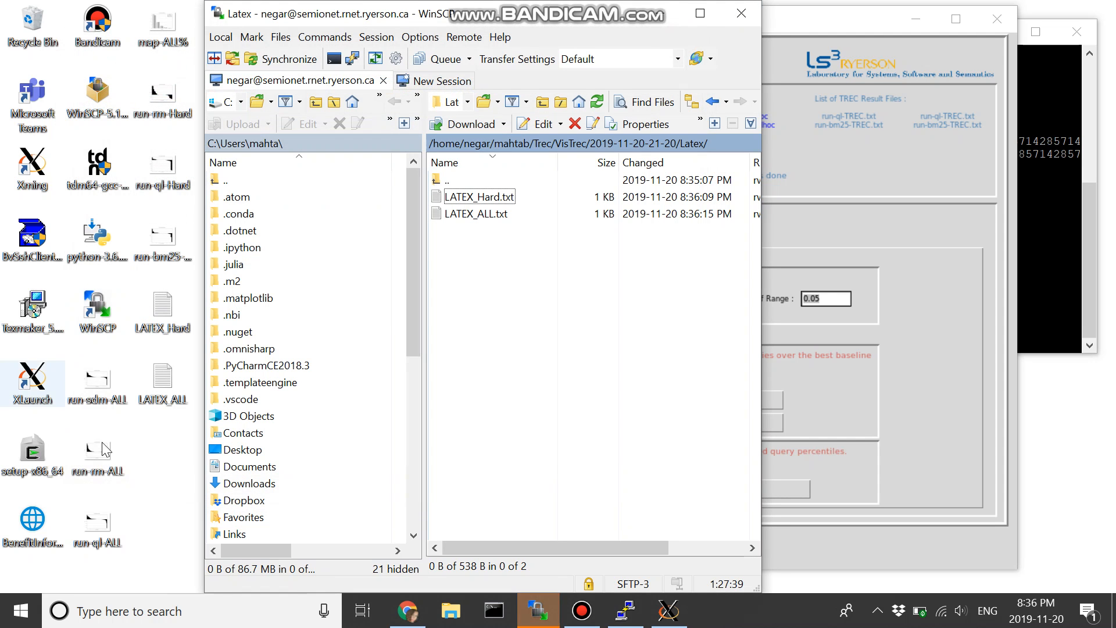
- Go back to the run's parent folder in WinSCP, then switch to Vis-Trec and view the all-queries and hard-queries plotting options
double_click(438, 179)
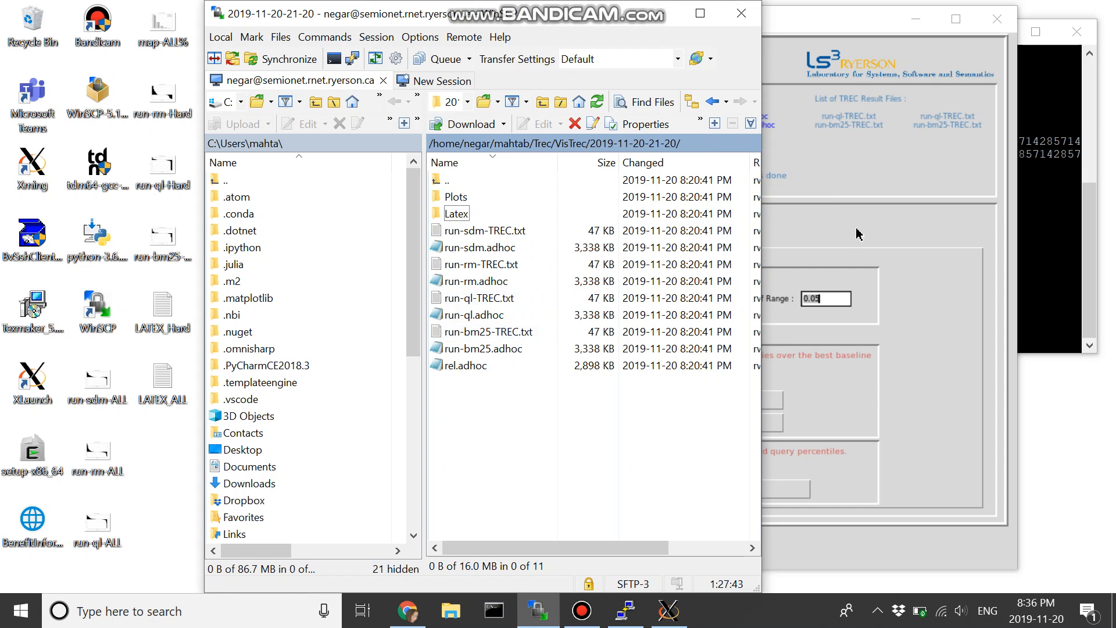
left_click(879, 238)
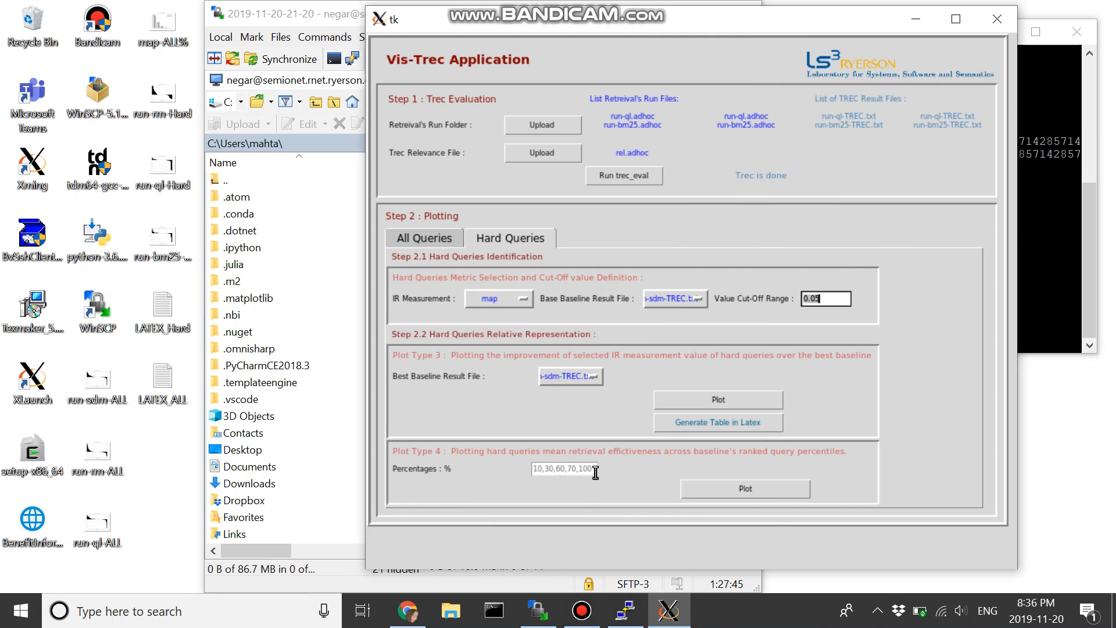
left_click(442, 244)
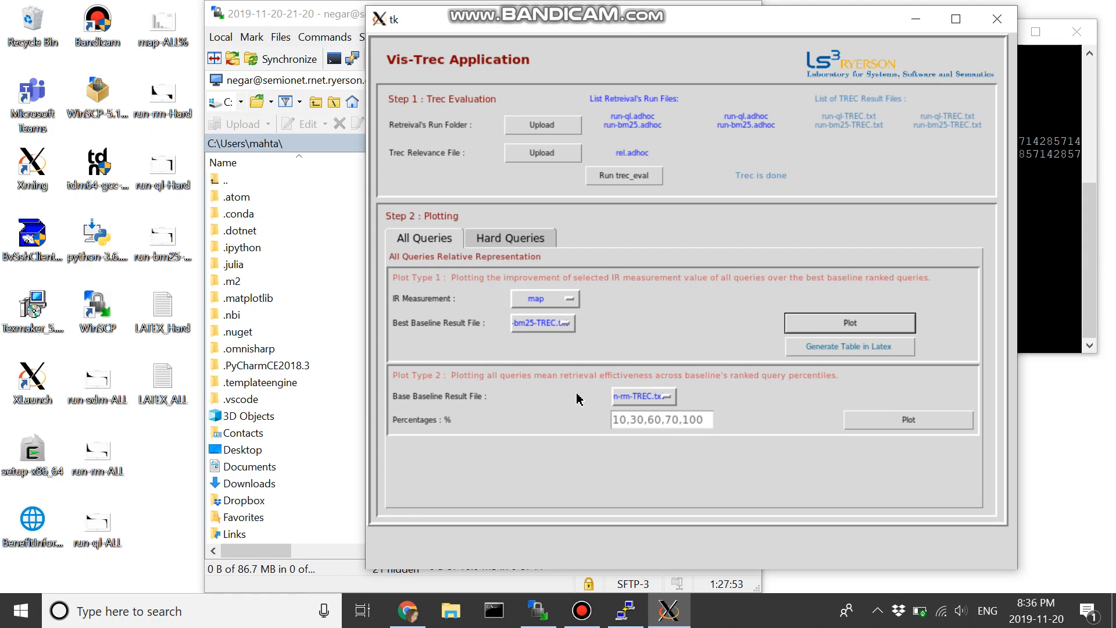
left_click(512, 239)
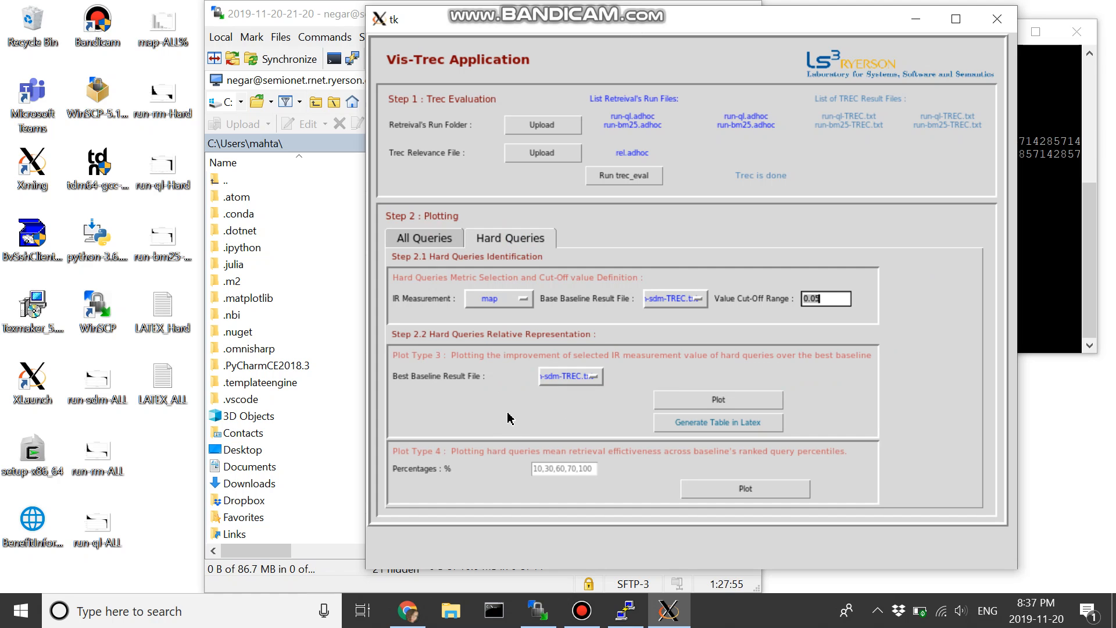
- Set the hard queries' percentile values to 10,30,50,100, generate the Type 4 plot, and check the terminal output
left_click(569, 470)
key("BackSpace")
key("BackSpace")
key("BackSpace")
type("5")
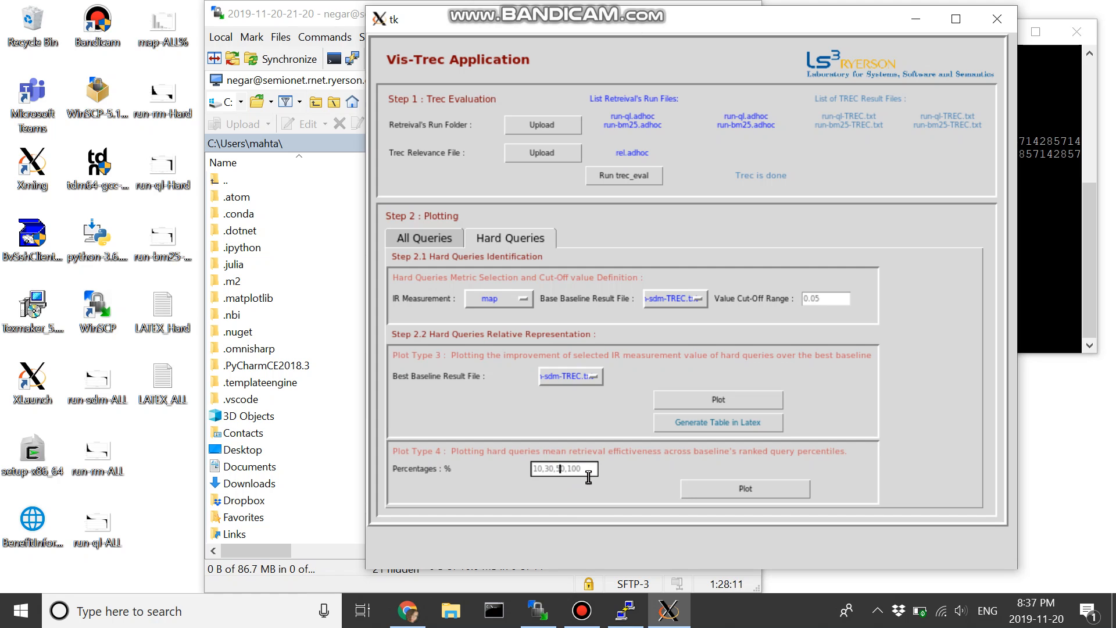
left_click(727, 491)
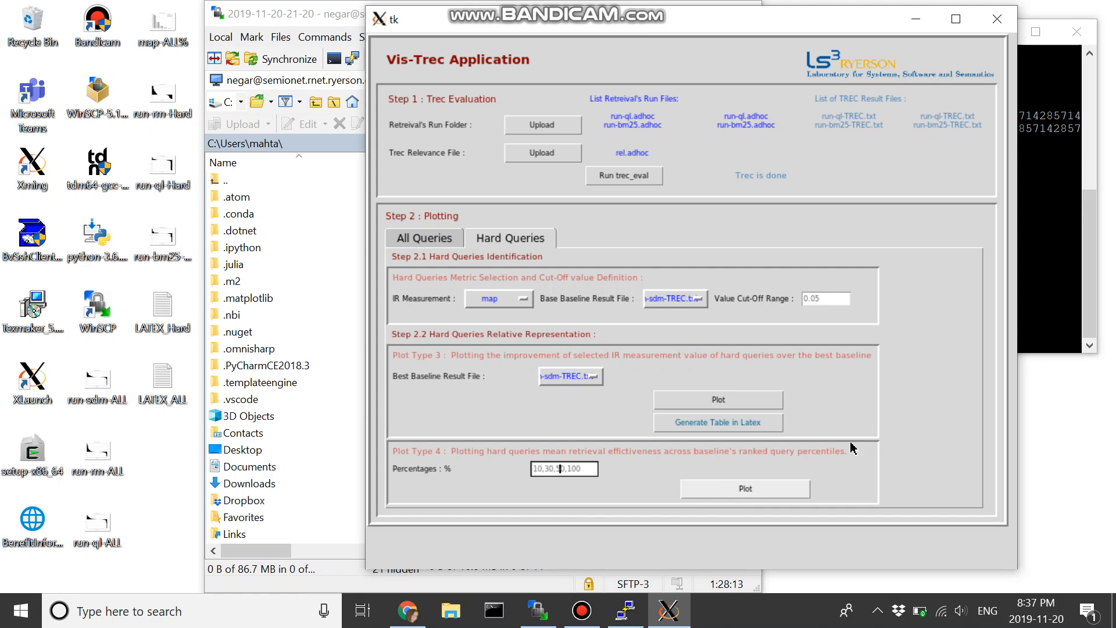
left_click(1047, 212)
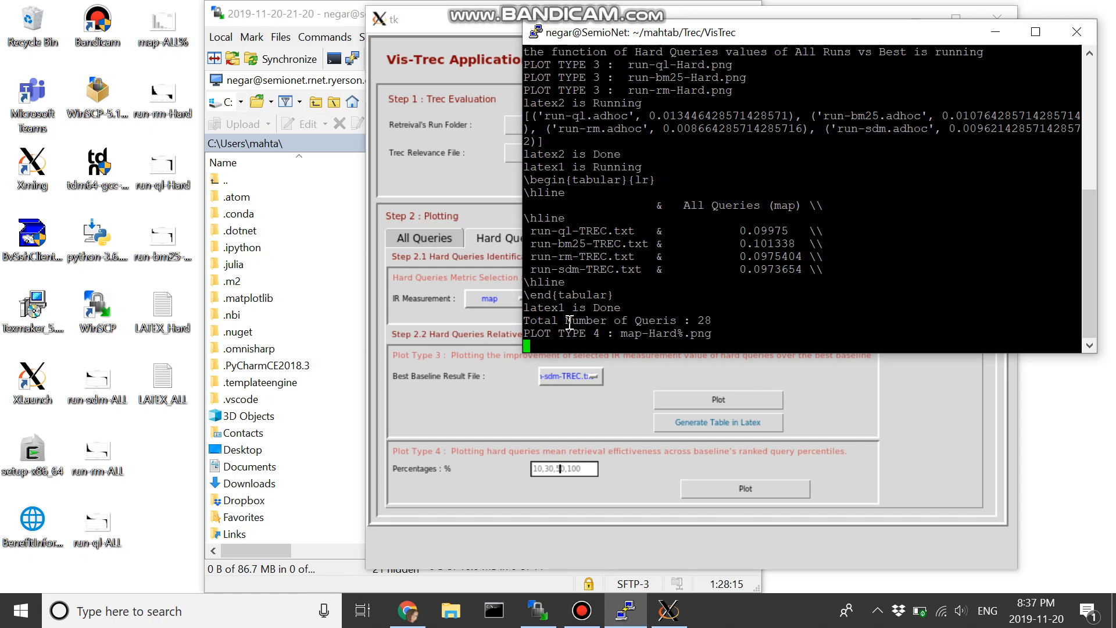
- In WinSCP, open Plots/Hard Queries Representation, refresh the listing, and copy map-Hard%.png to the desktop
left_click(326, 577)
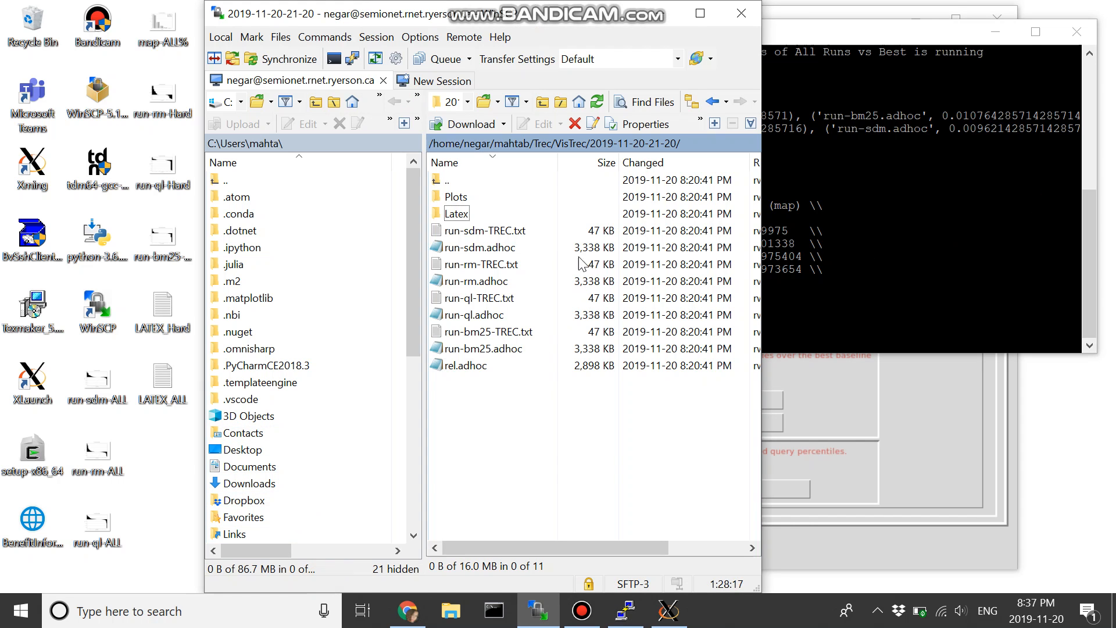
double_click(462, 198)
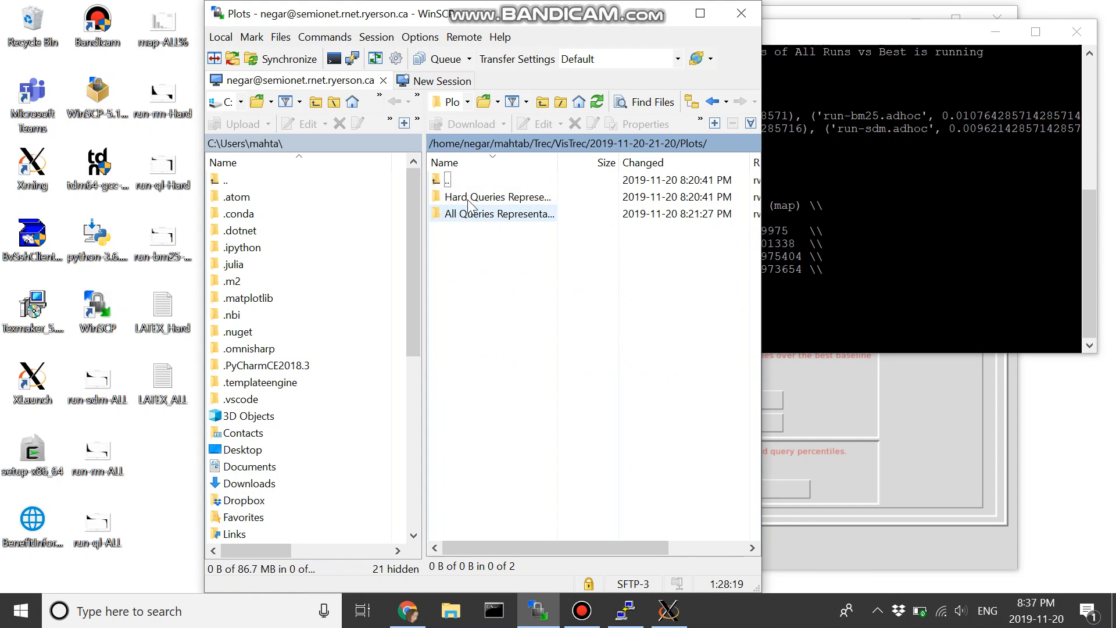
double_click(469, 198)
left_click(602, 107)
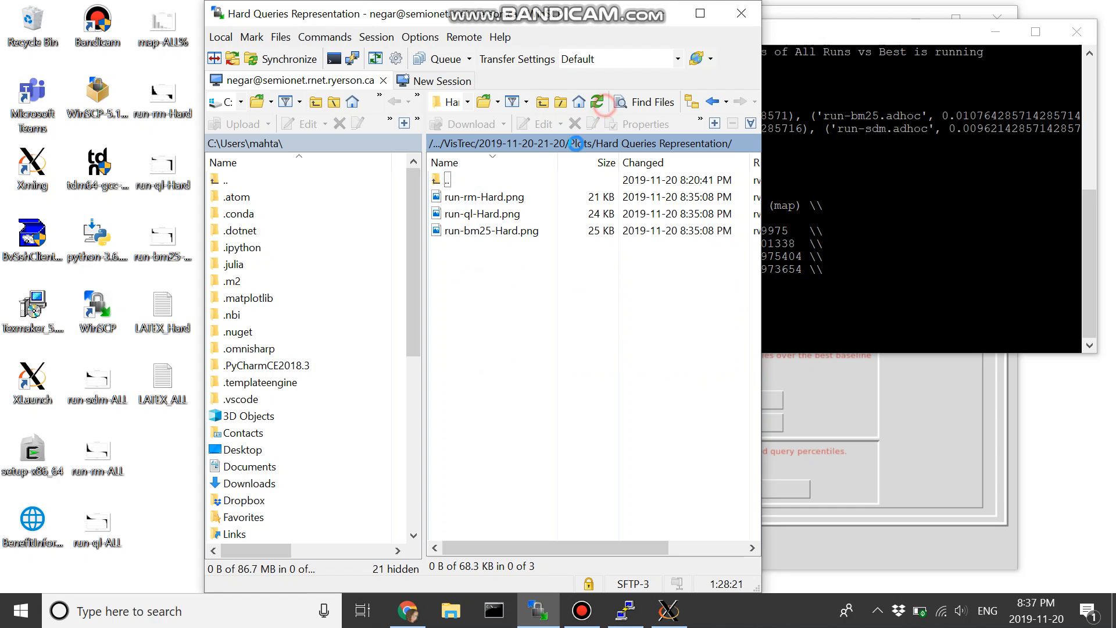
left_click_drag(514, 249, 164, 447)
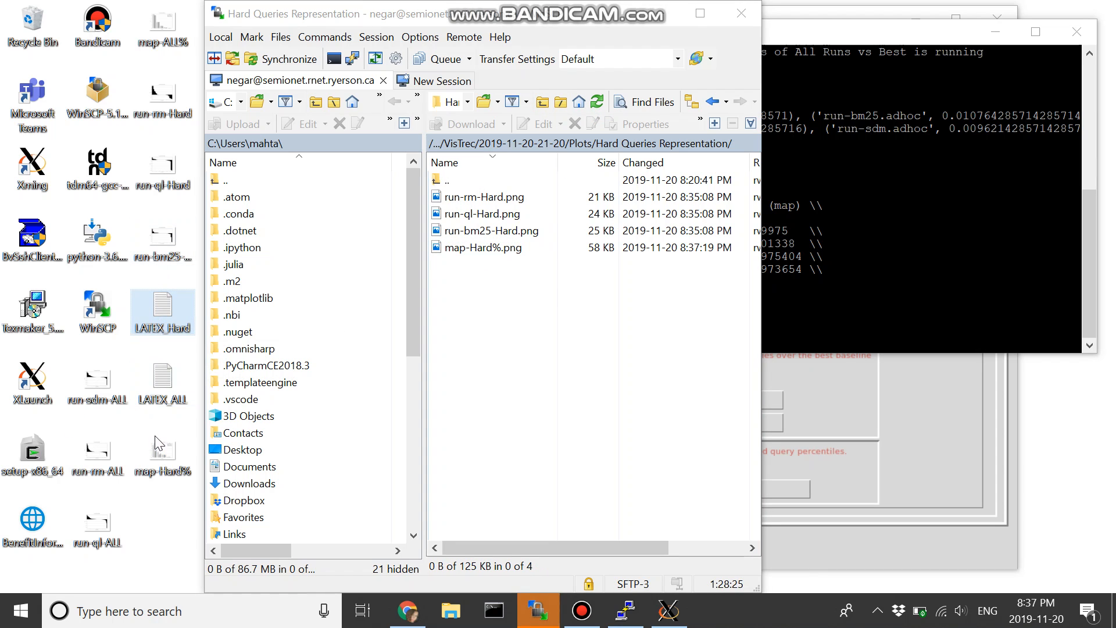
- View the desktop copy of map-Hard%.png in Photos, examine its bars for each percentile, and close the viewer
double_click(164, 467)
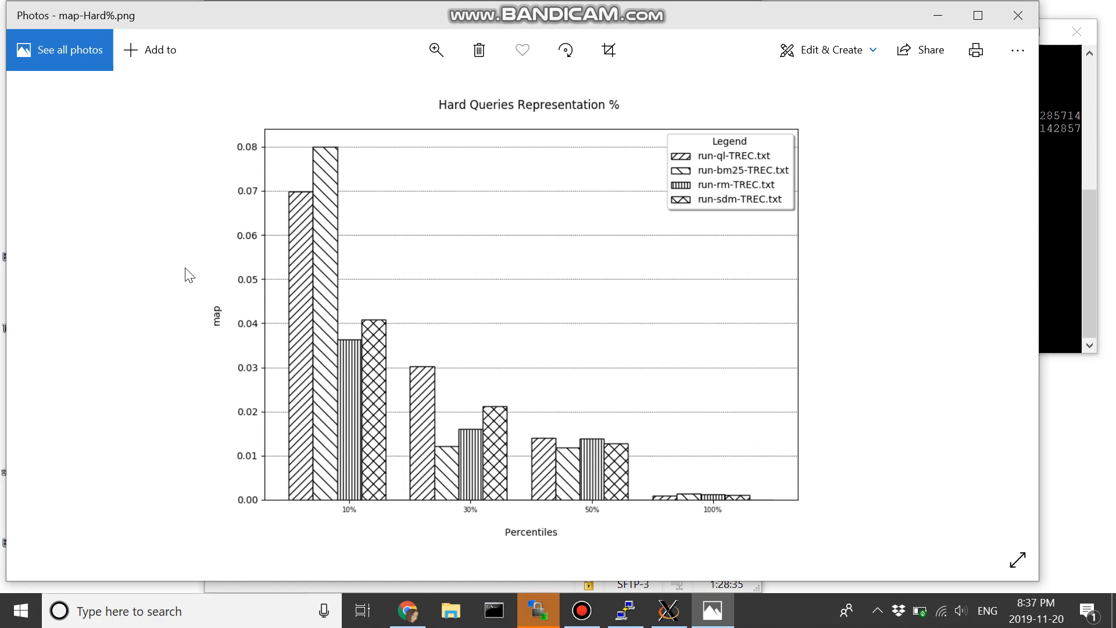
double_click(407, 393)
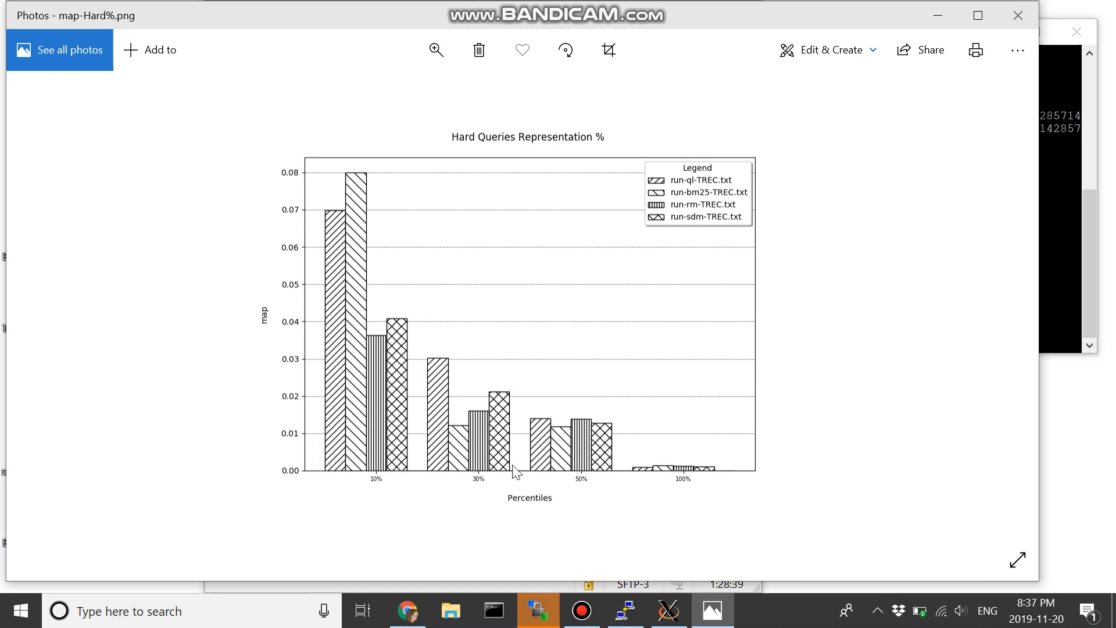
left_click(1024, 15)
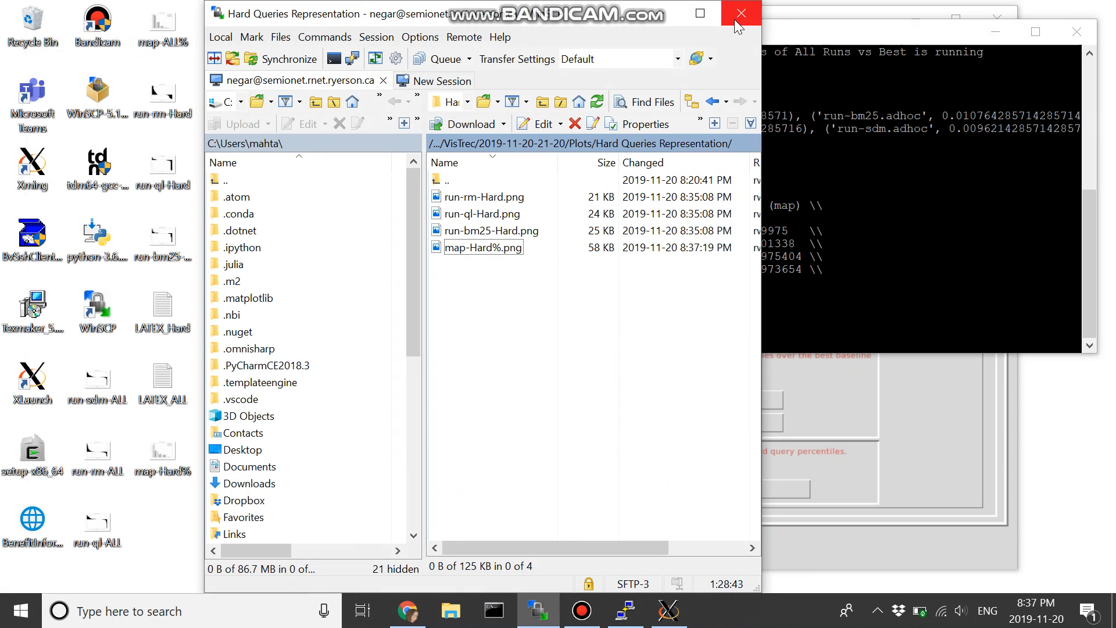
- Start closing WinSCP but cancel ending the session, and switch to the terminal window to view the Vis-Trec output
left_click(734, 20)
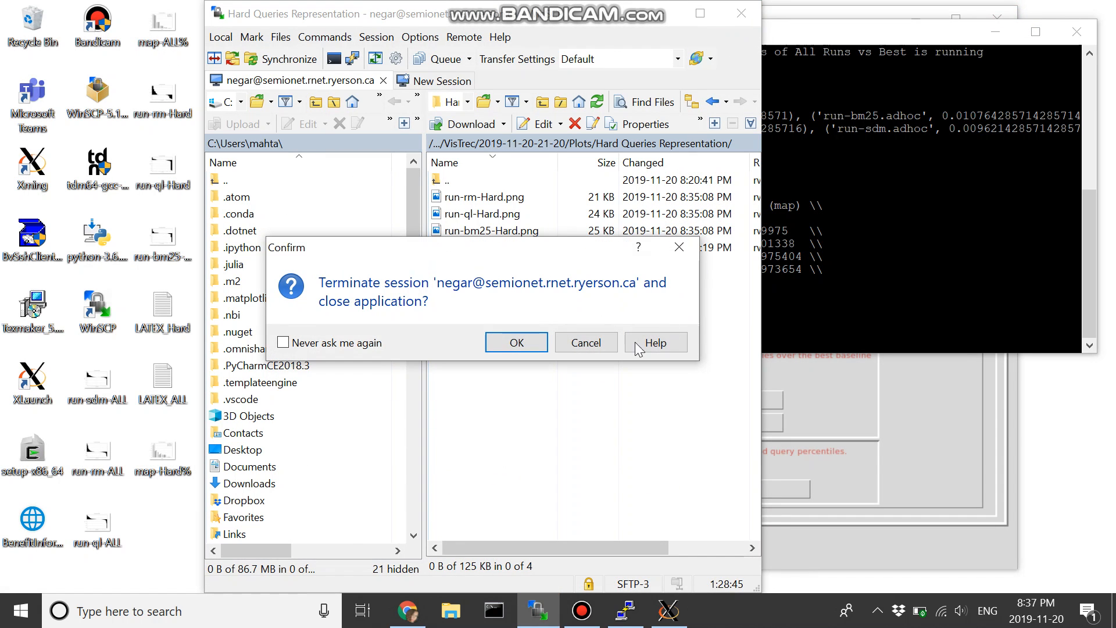
left_click(586, 342)
left_click(941, 209)
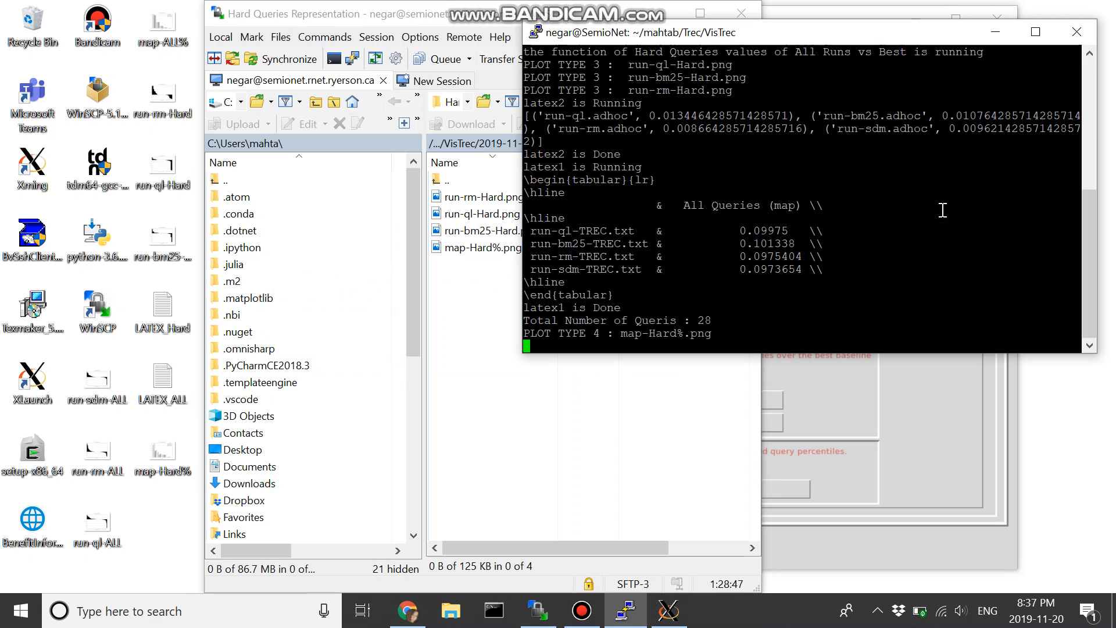